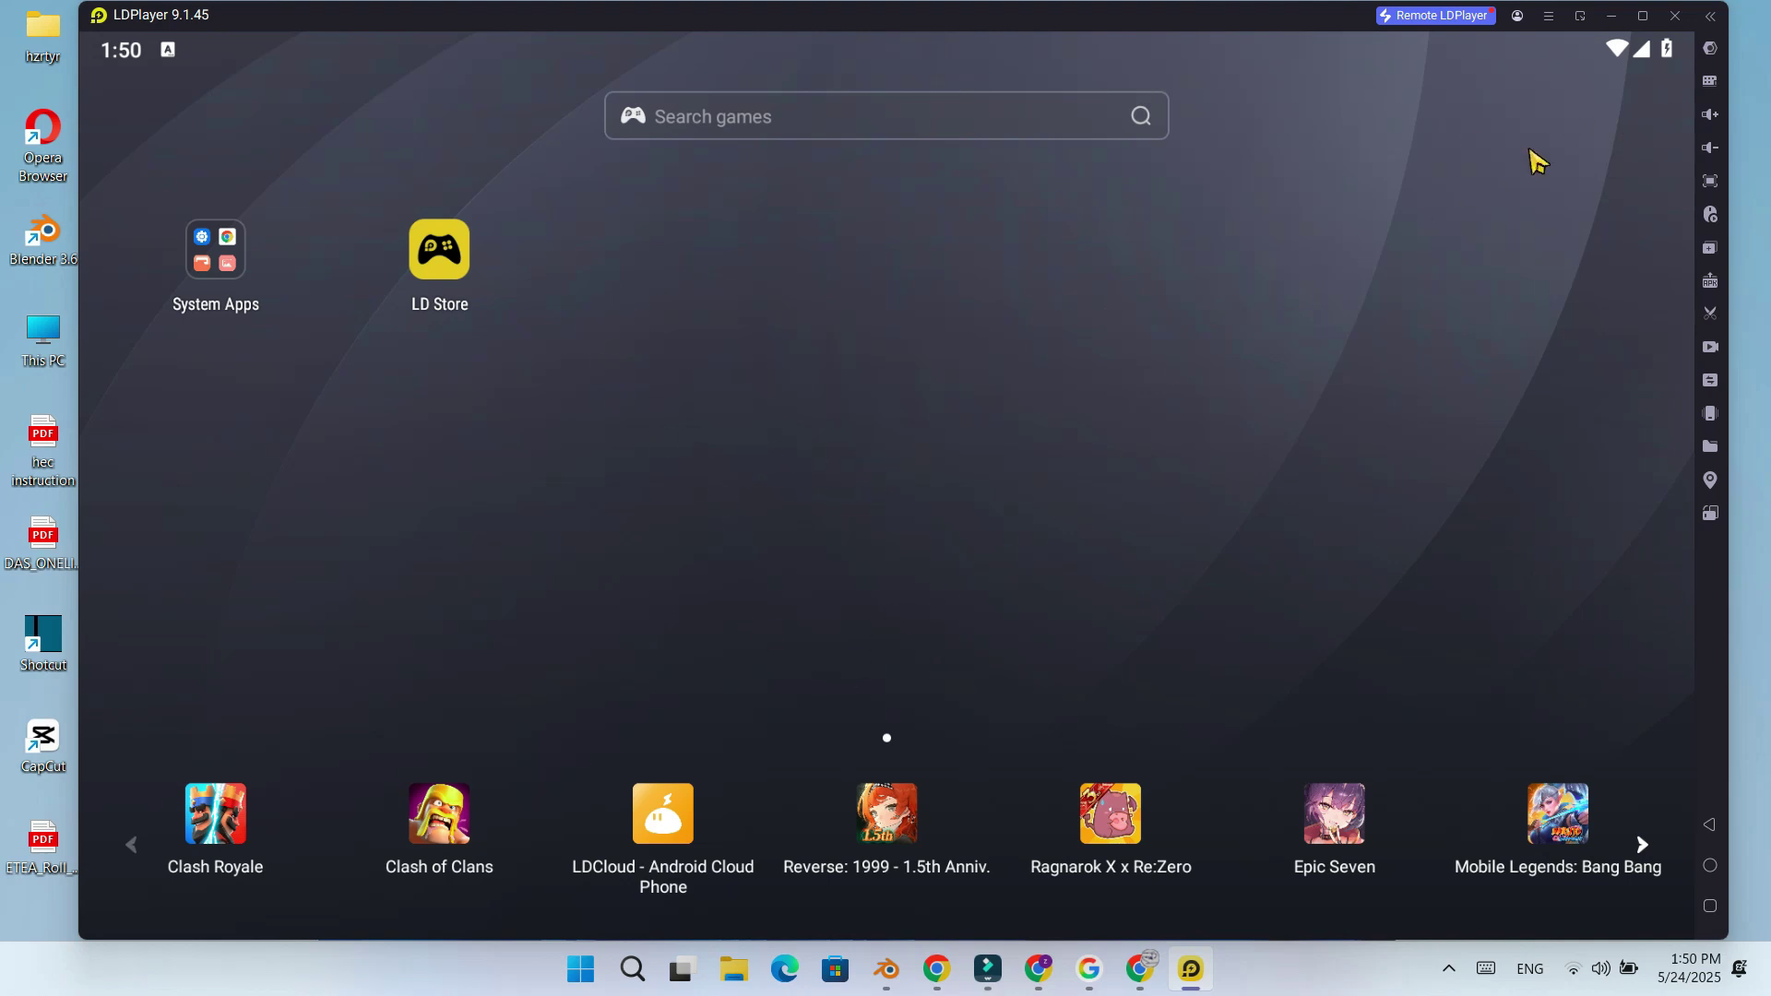
click(1707, 50)
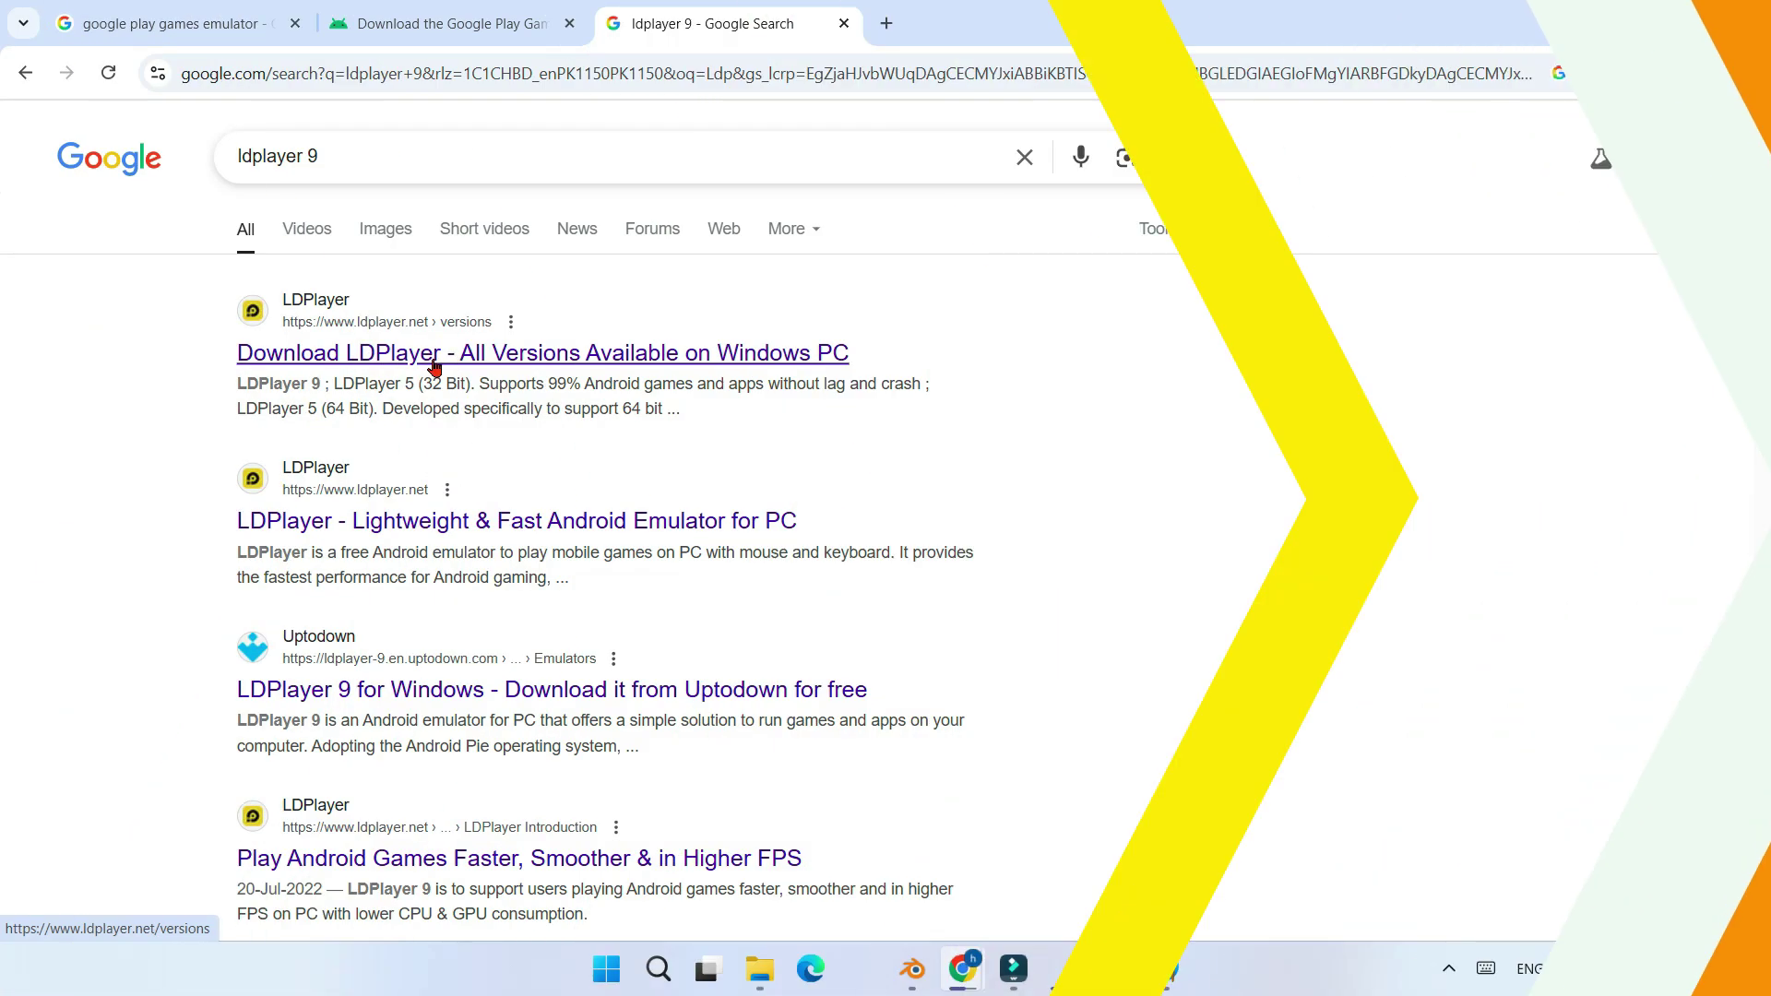
Download the LDPlayer 9 installer from the official LDPlayer versions page and launch the downloaded LDPlayer9_ens_1252_ld.exe.
click(409, 354)
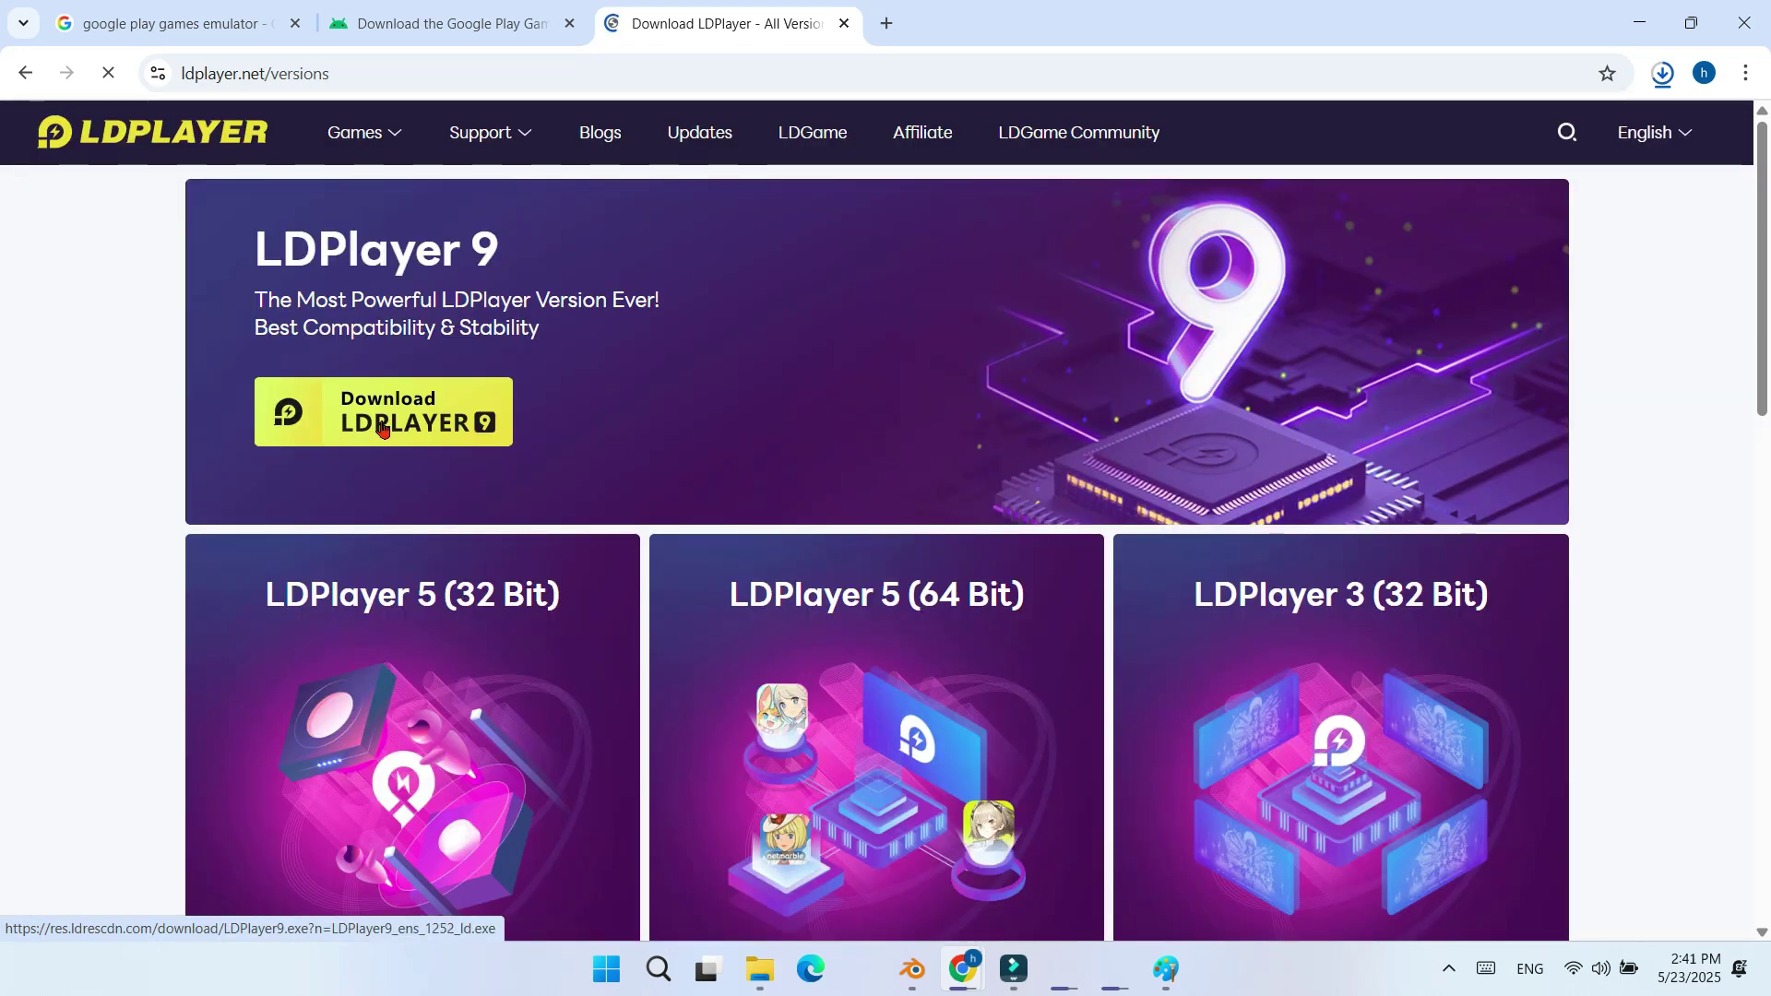
click(386, 409)
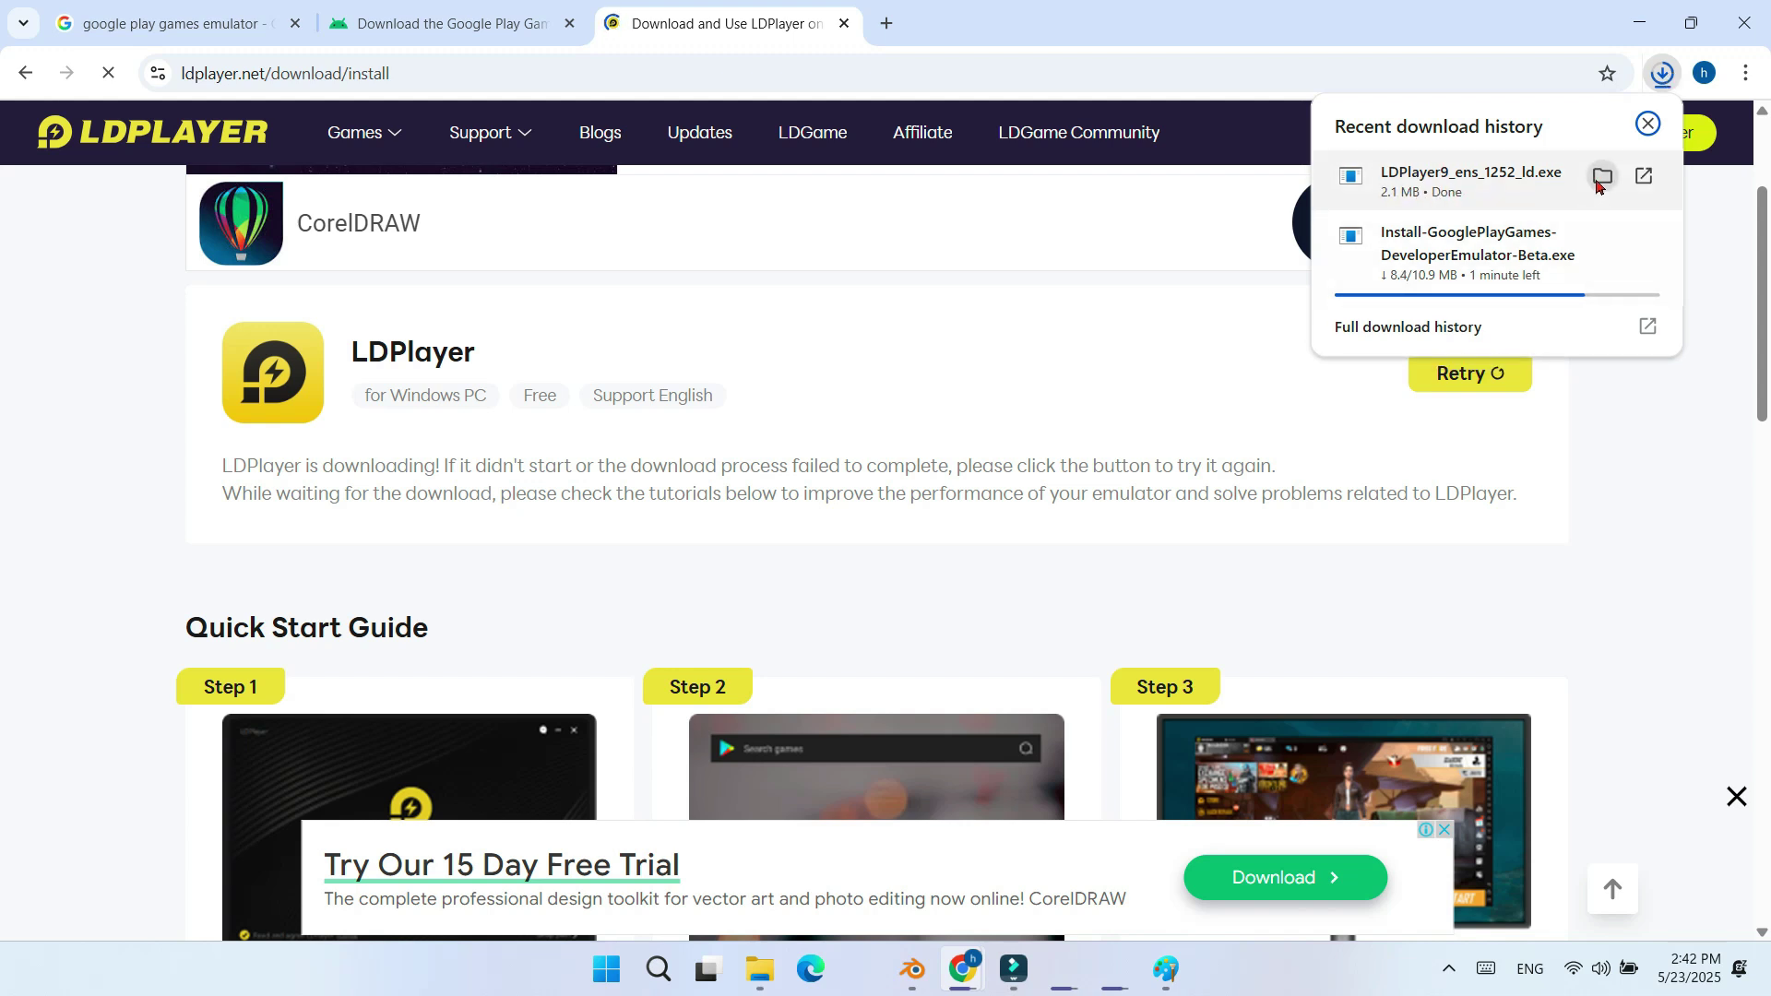
click(1460, 189)
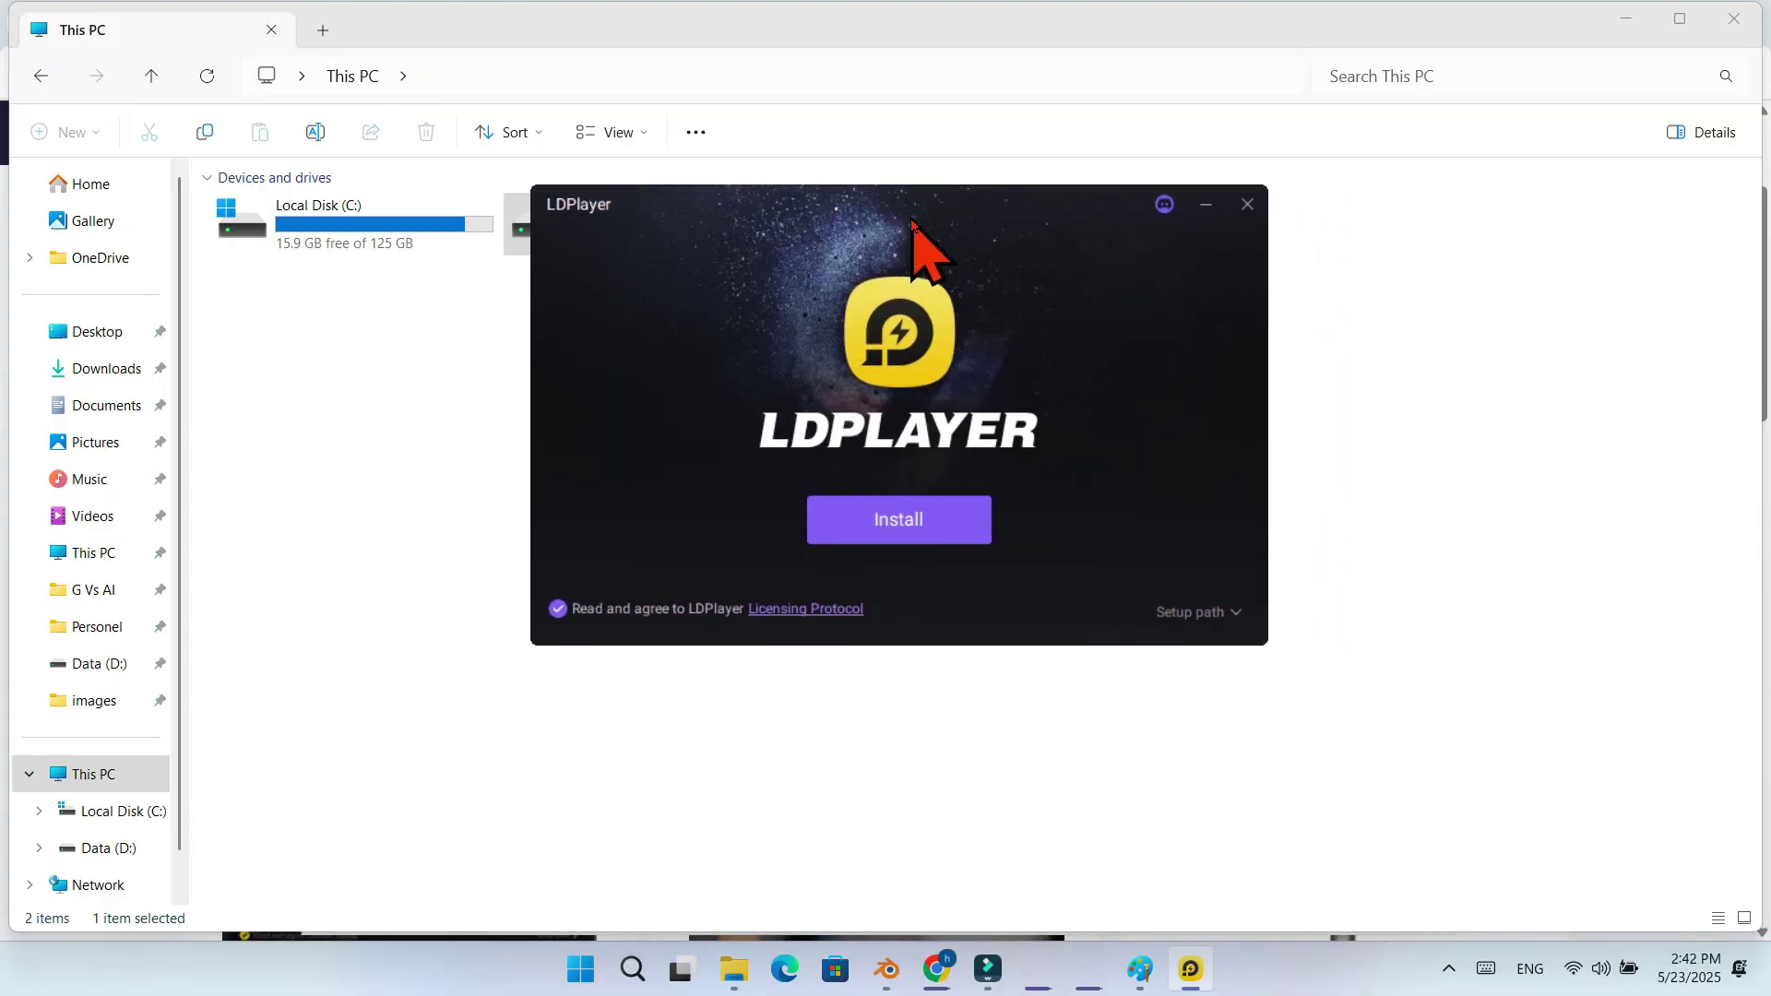
Install LDPlayer with the licensing protocol accepted and the default setup path.
drag(912, 222, 885, 223)
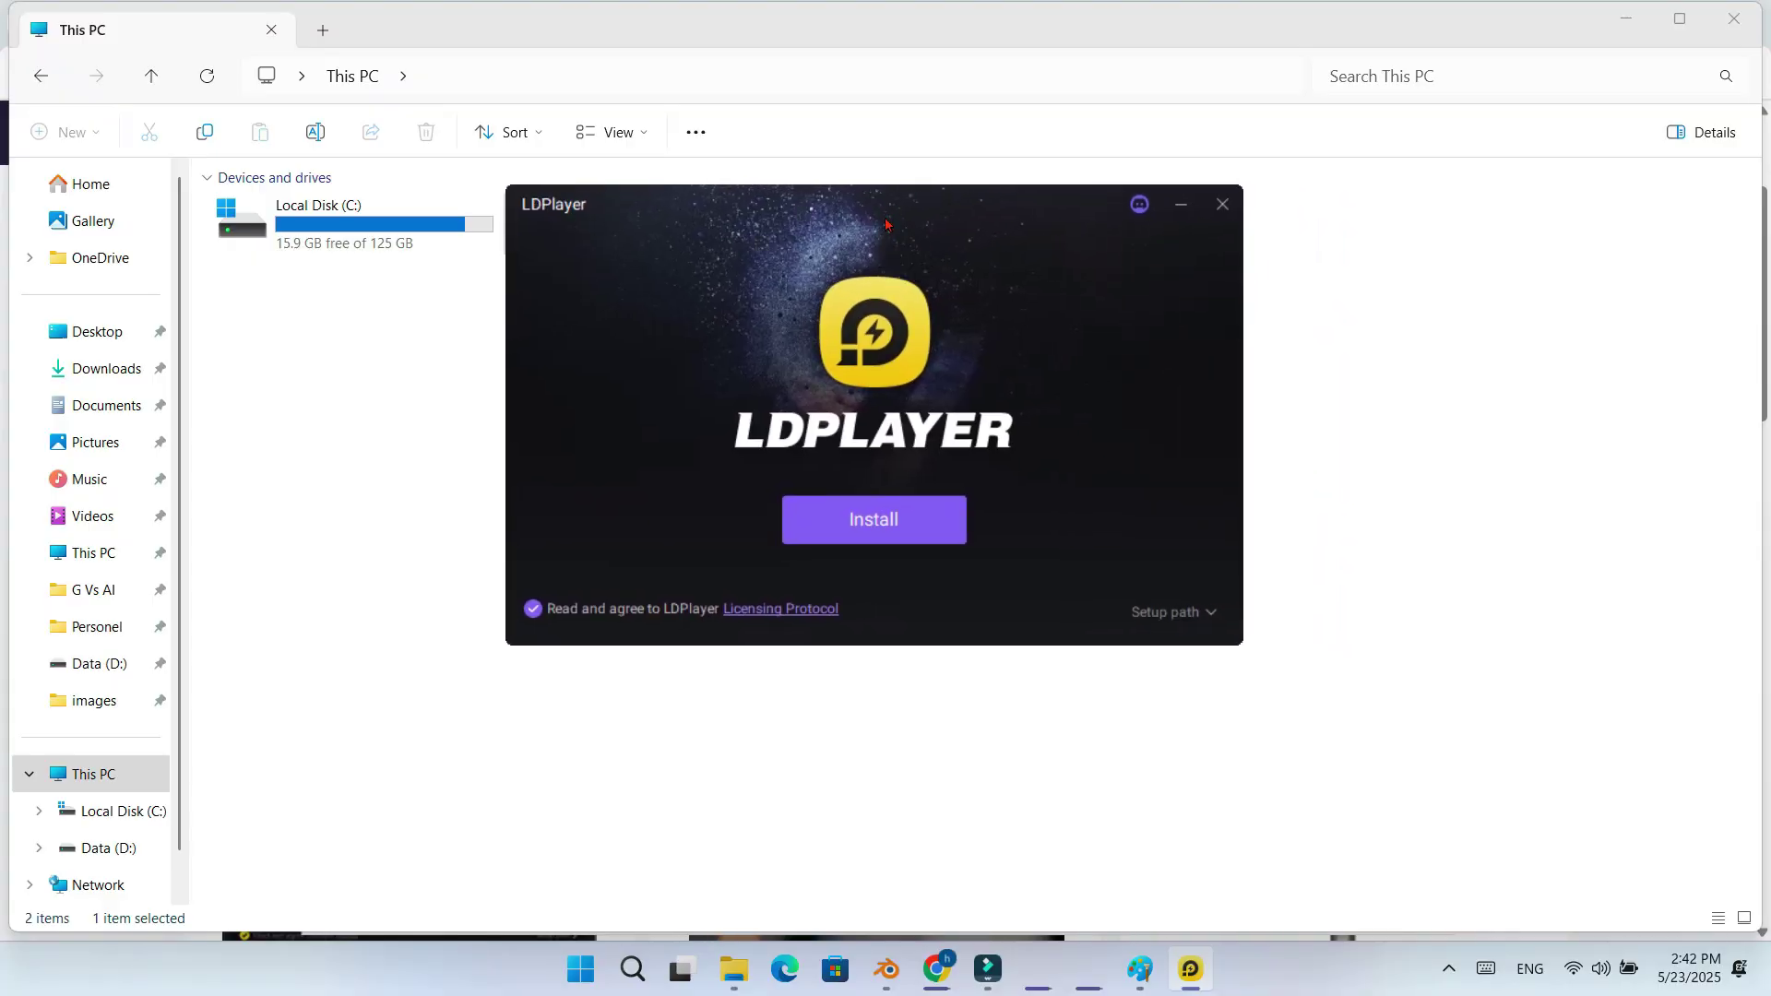
click(890, 536)
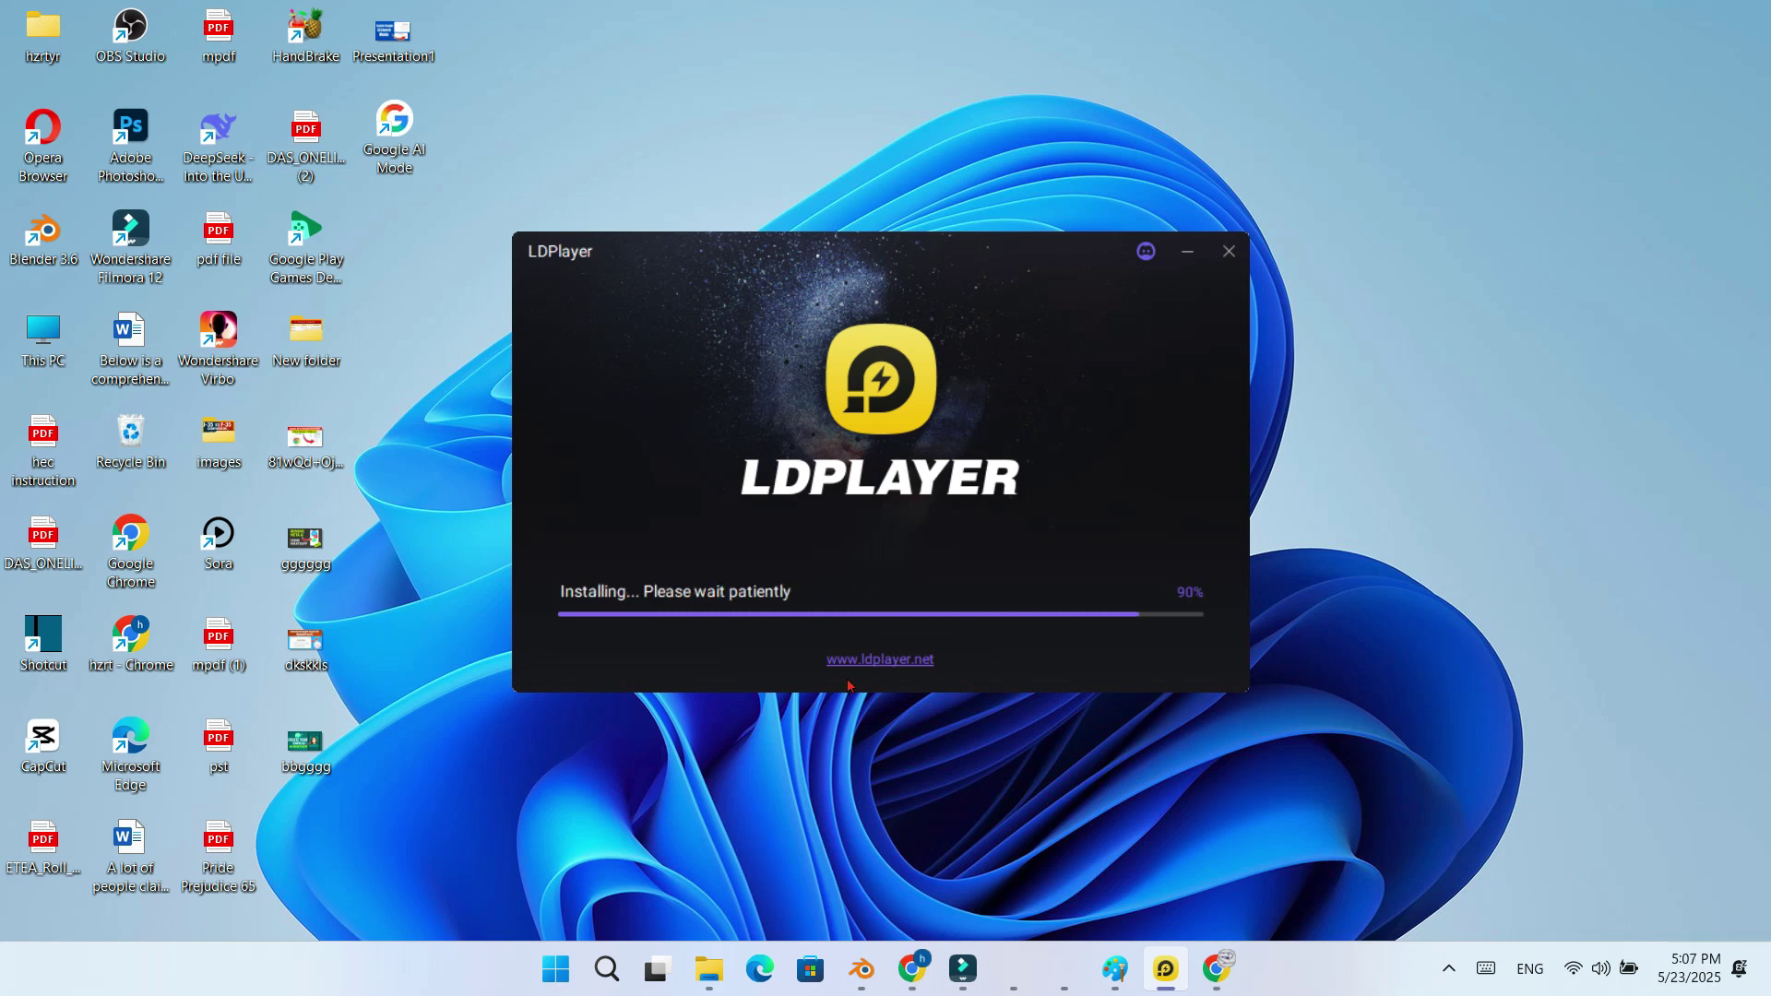
click(1357, 899)
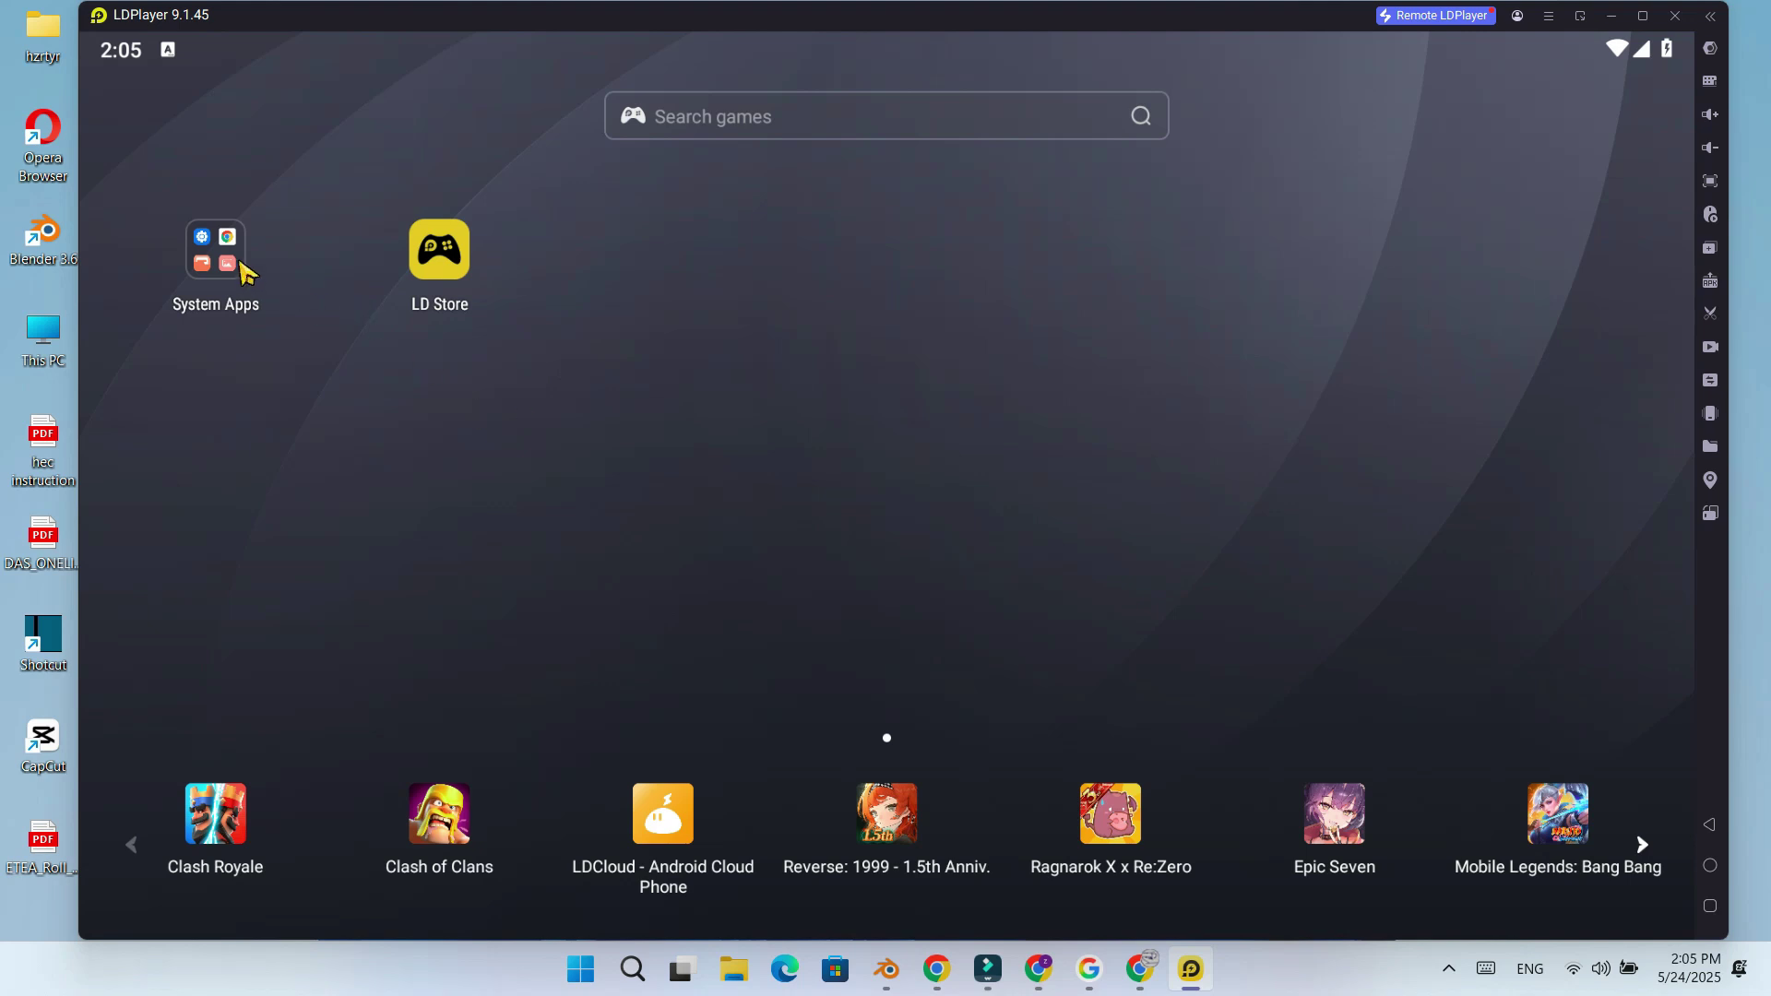
View the Google Play Store sign-in page from the System Apps folder and close it.
click(232, 263)
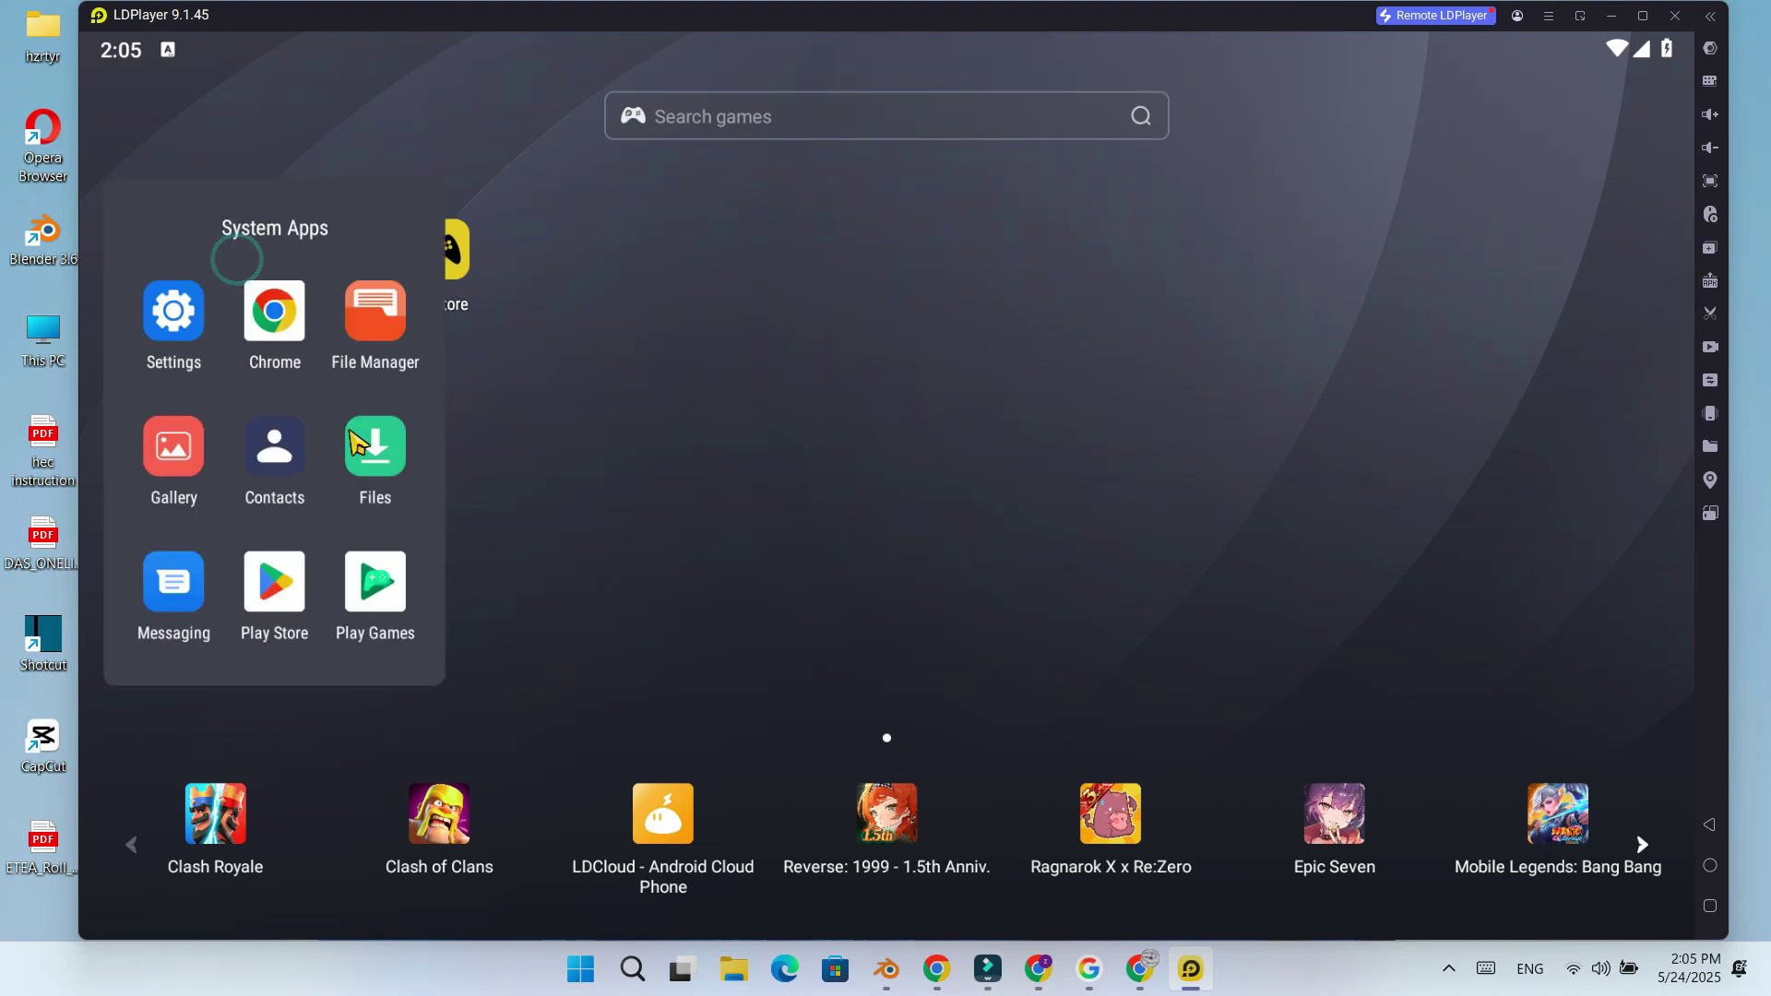
click(276, 574)
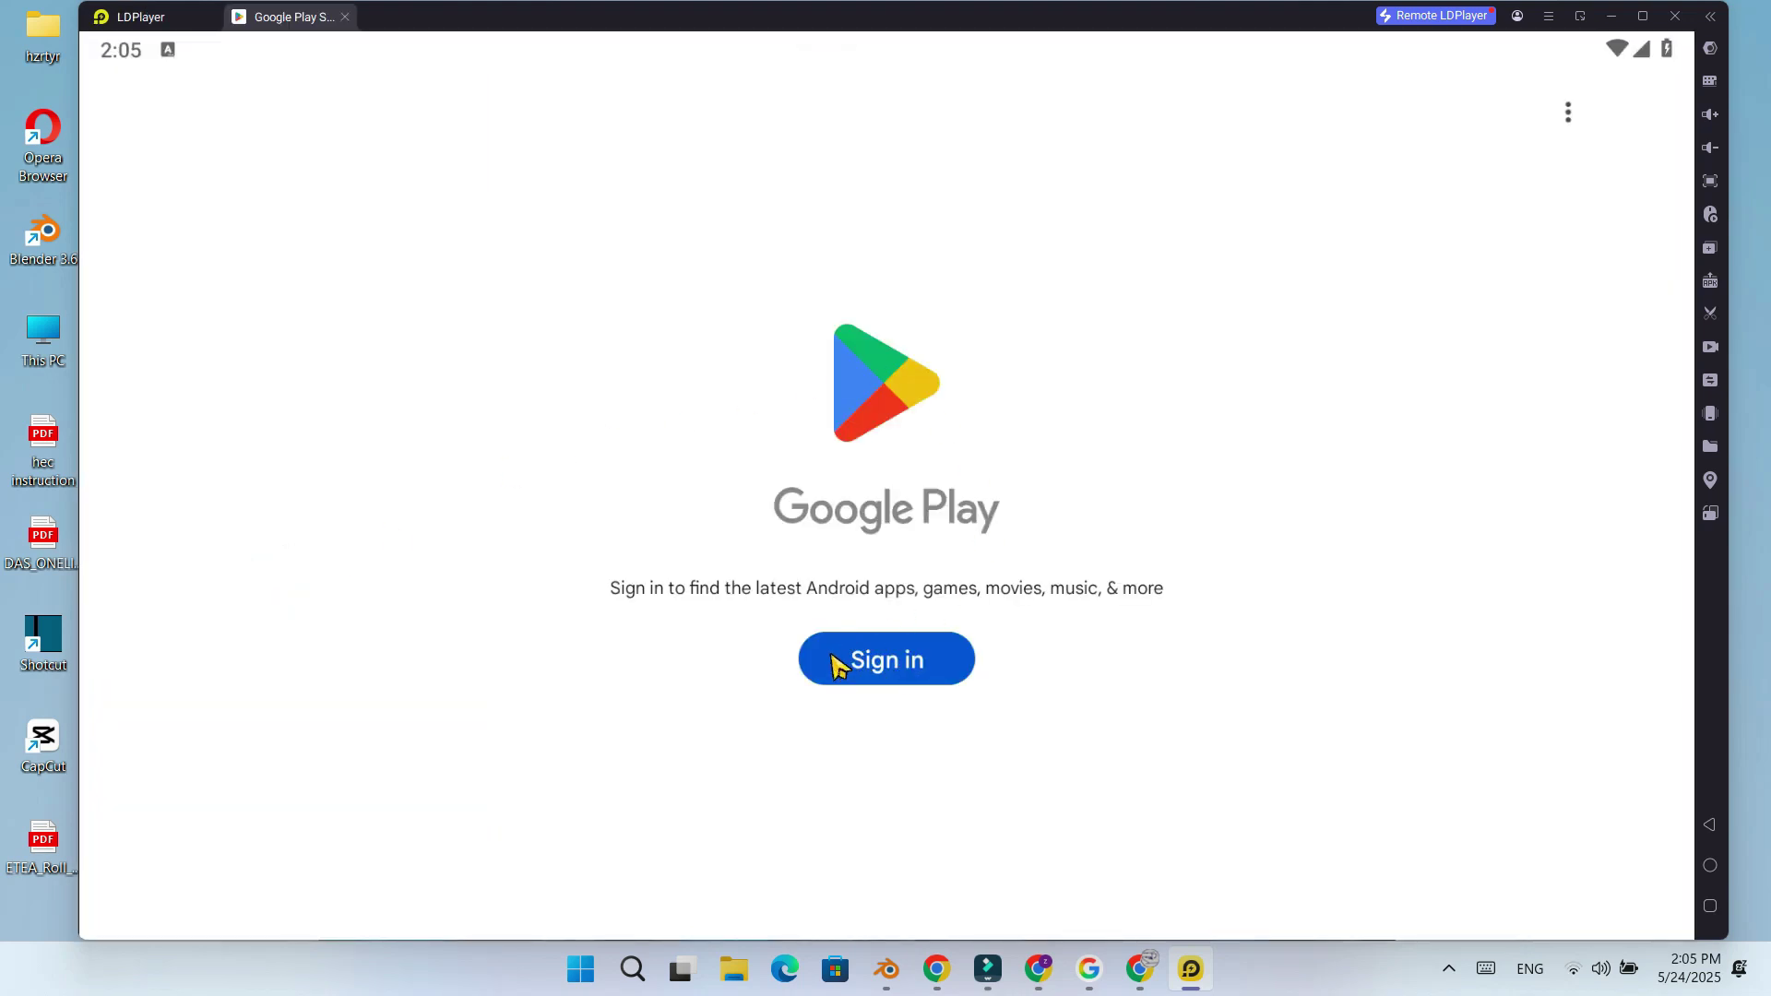
click(345, 16)
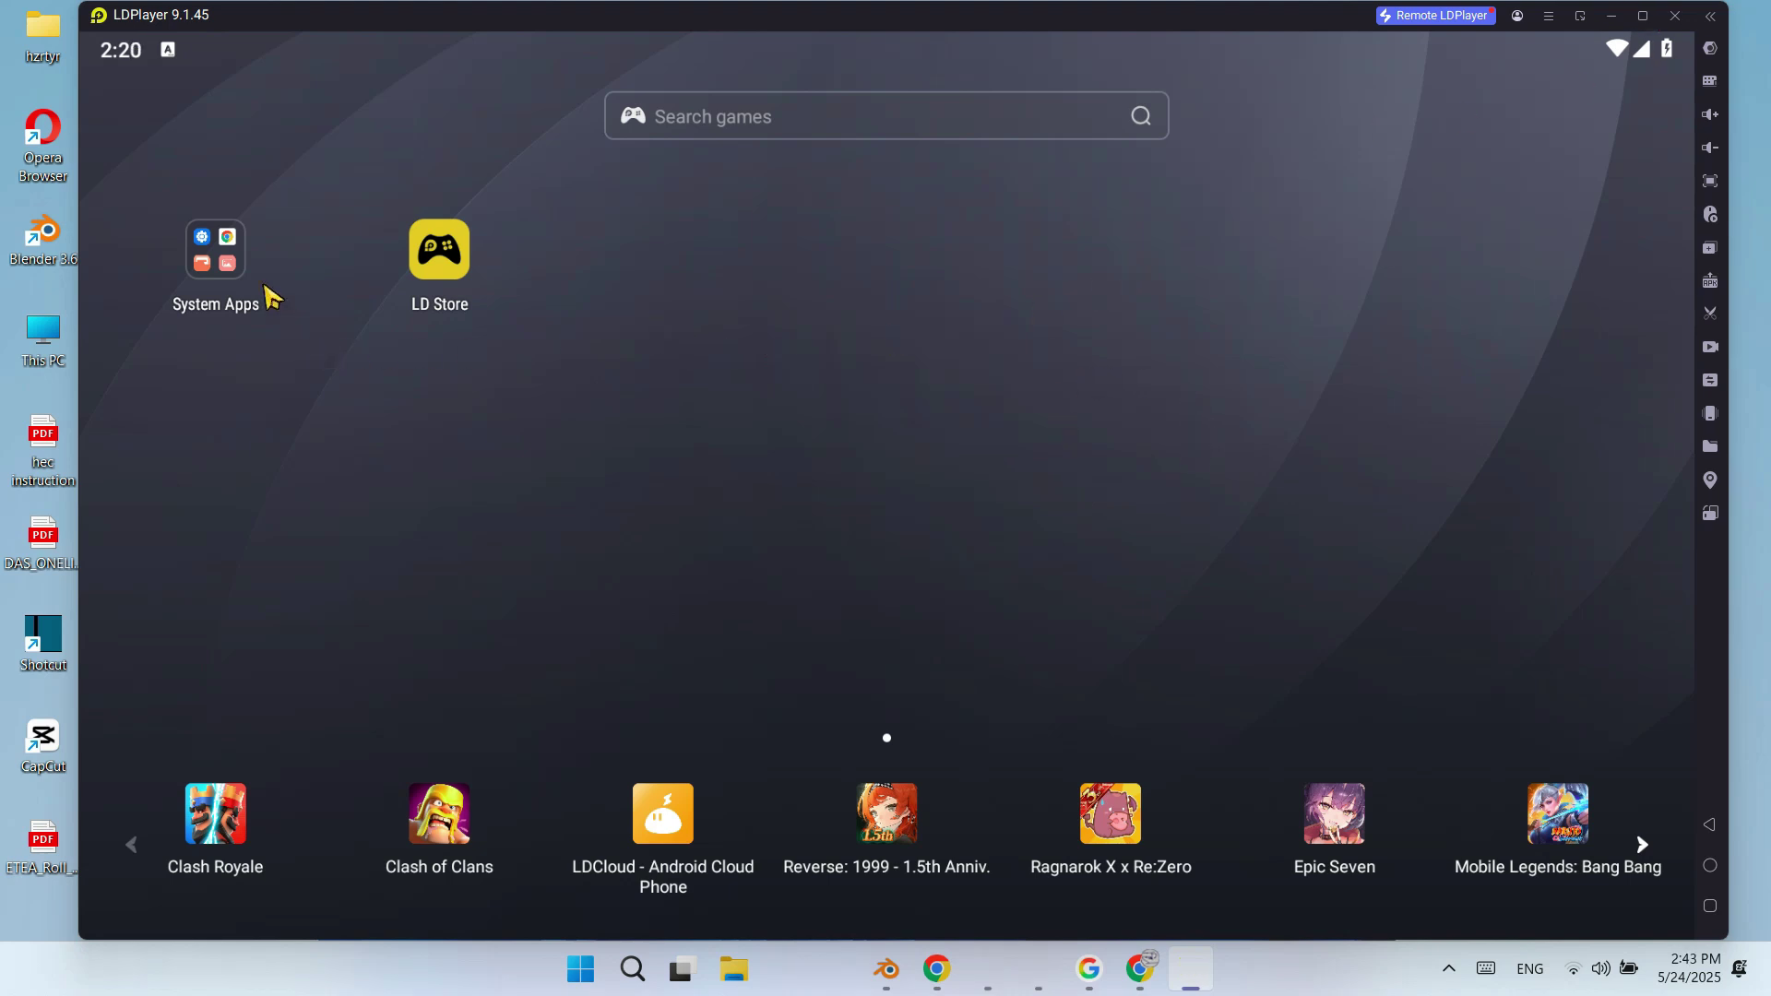
Enter "chatgpt" in the home screen's game search.
click(779, 116)
text(Chatgpt)
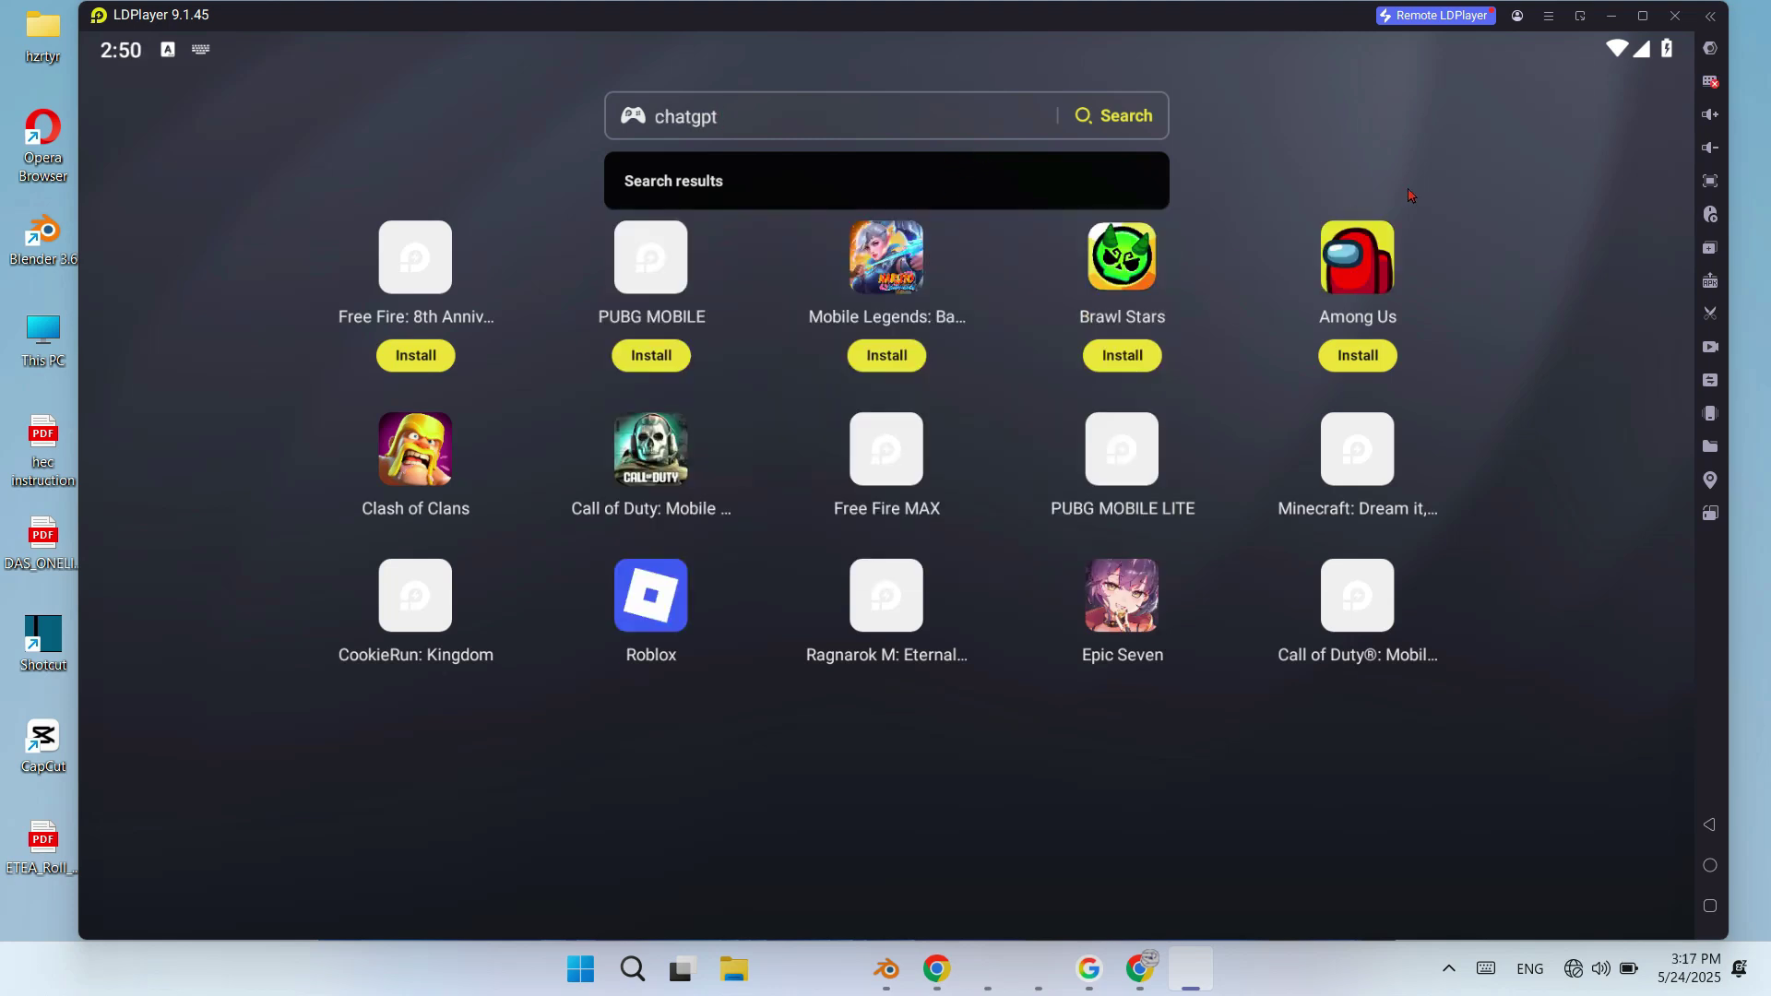
Examine the emulator's display and advanced settings, including CPU and RAM, and close the settings.
click(1711, 50)
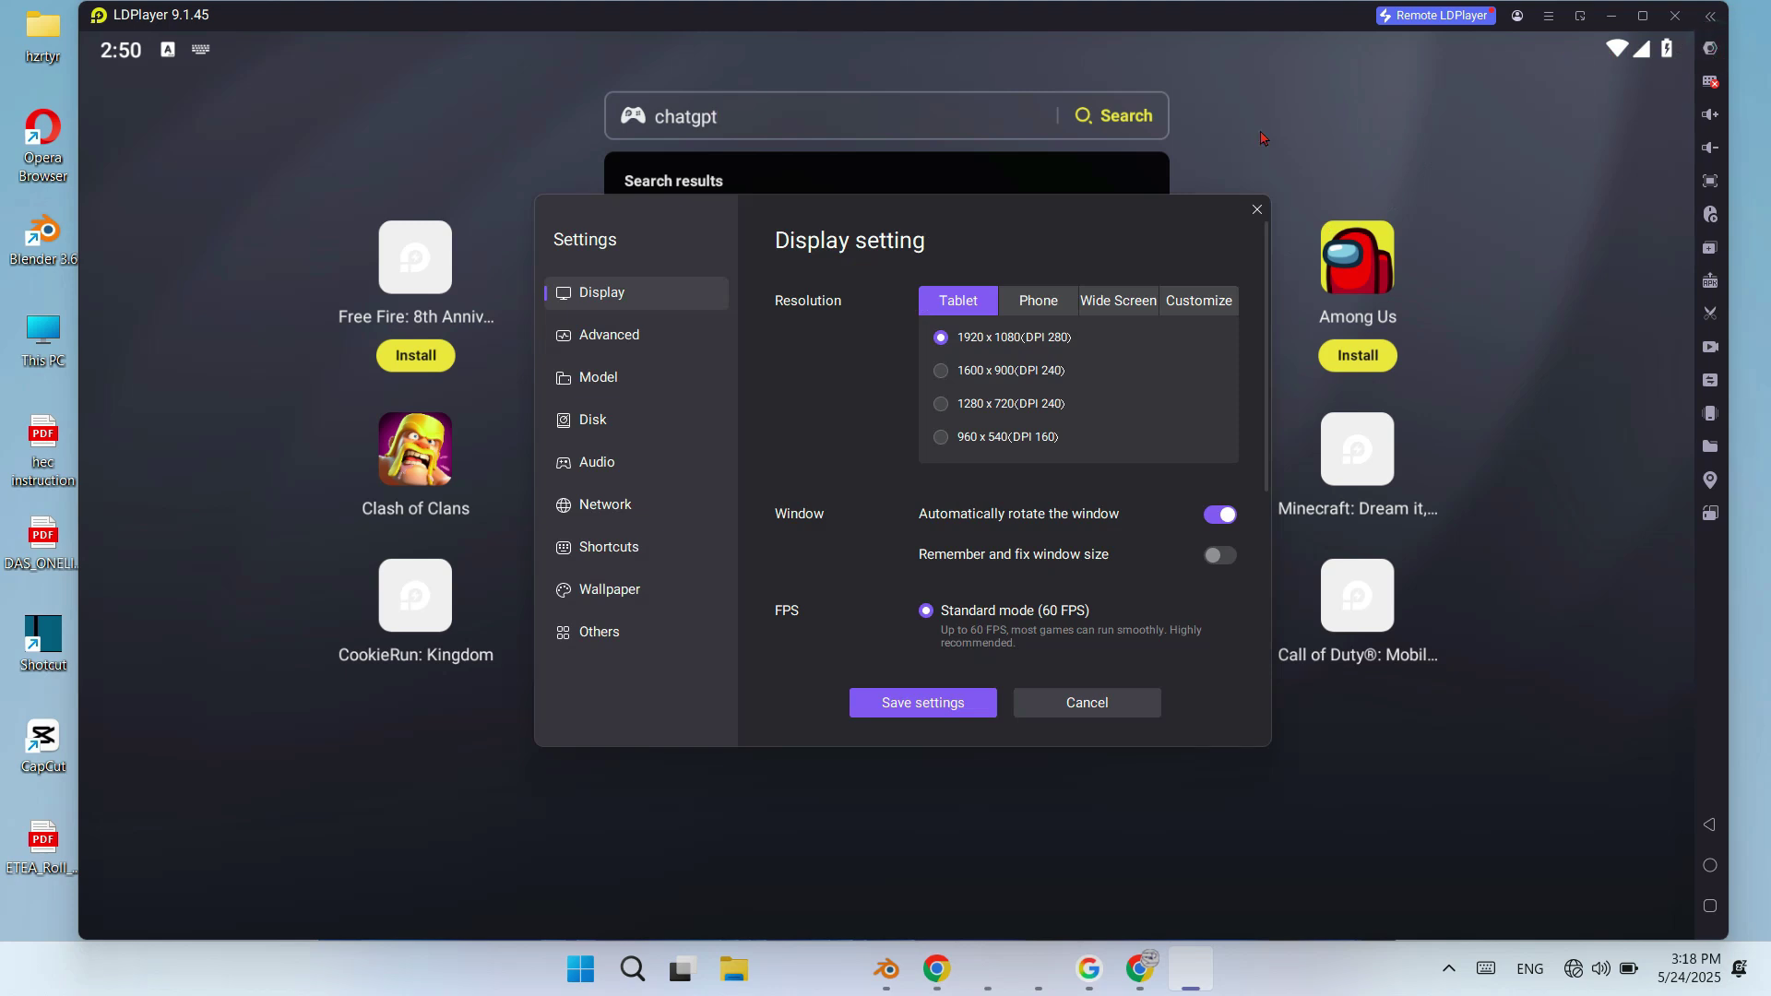
scroll(983, 351, down, 3)
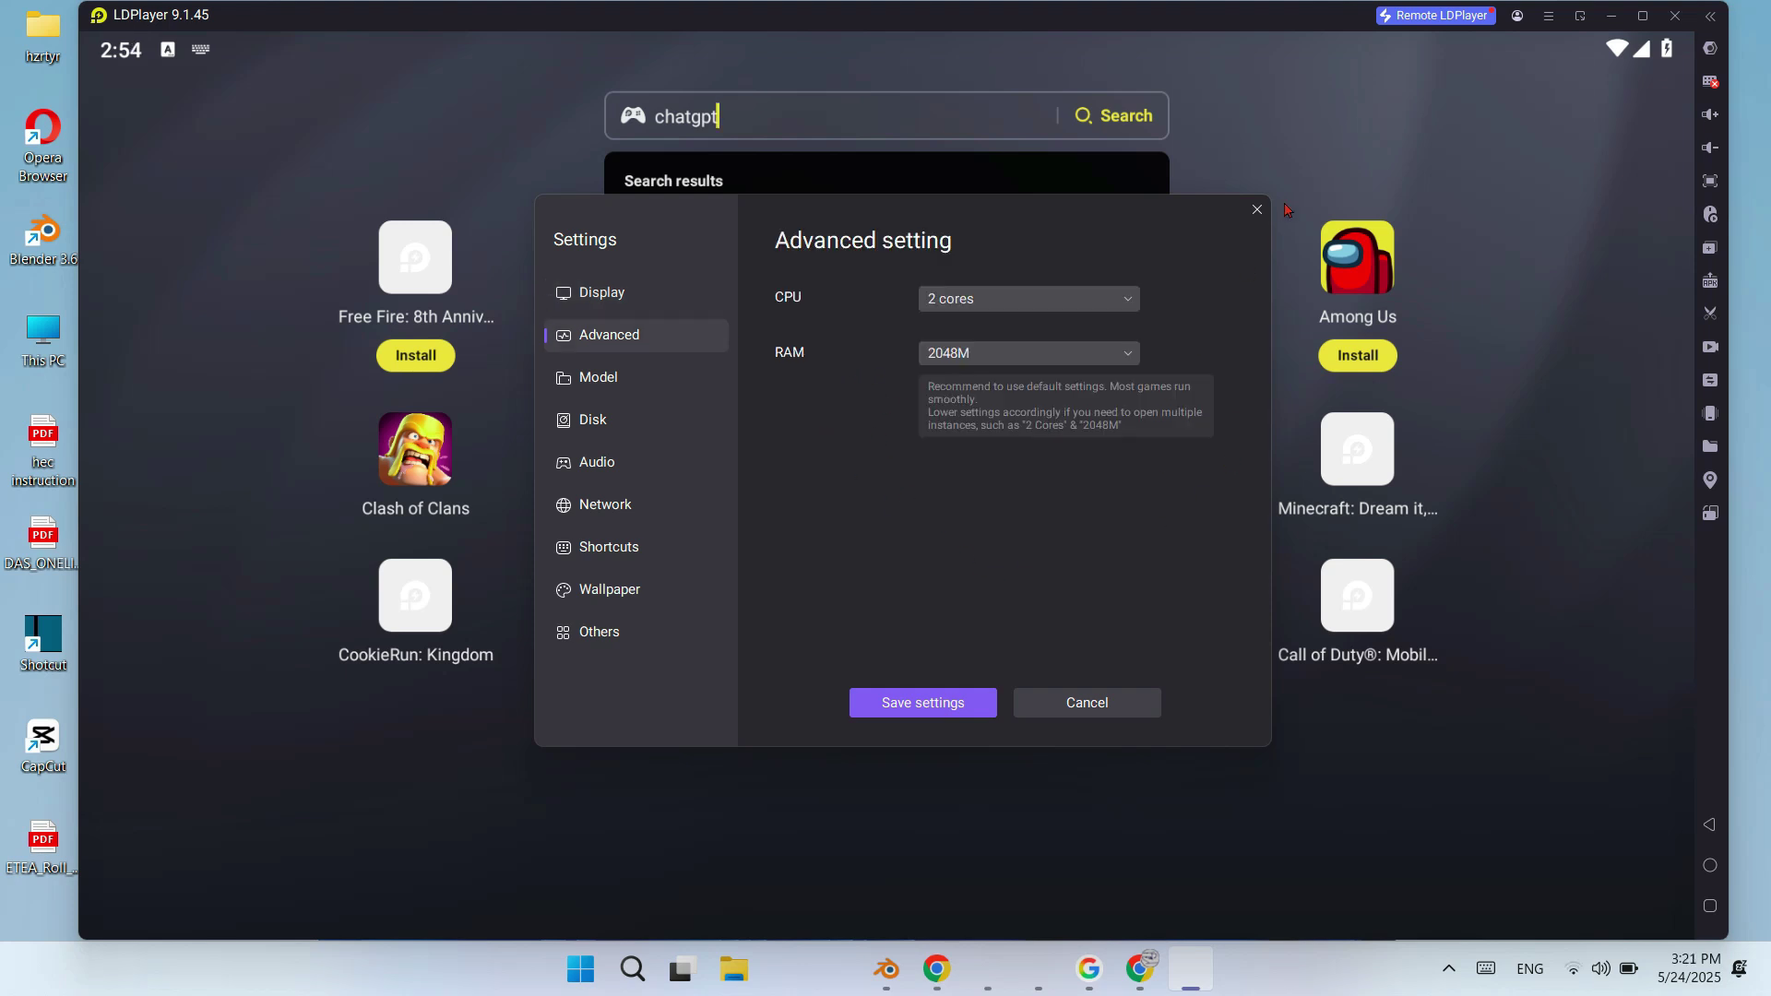
click(1256, 210)
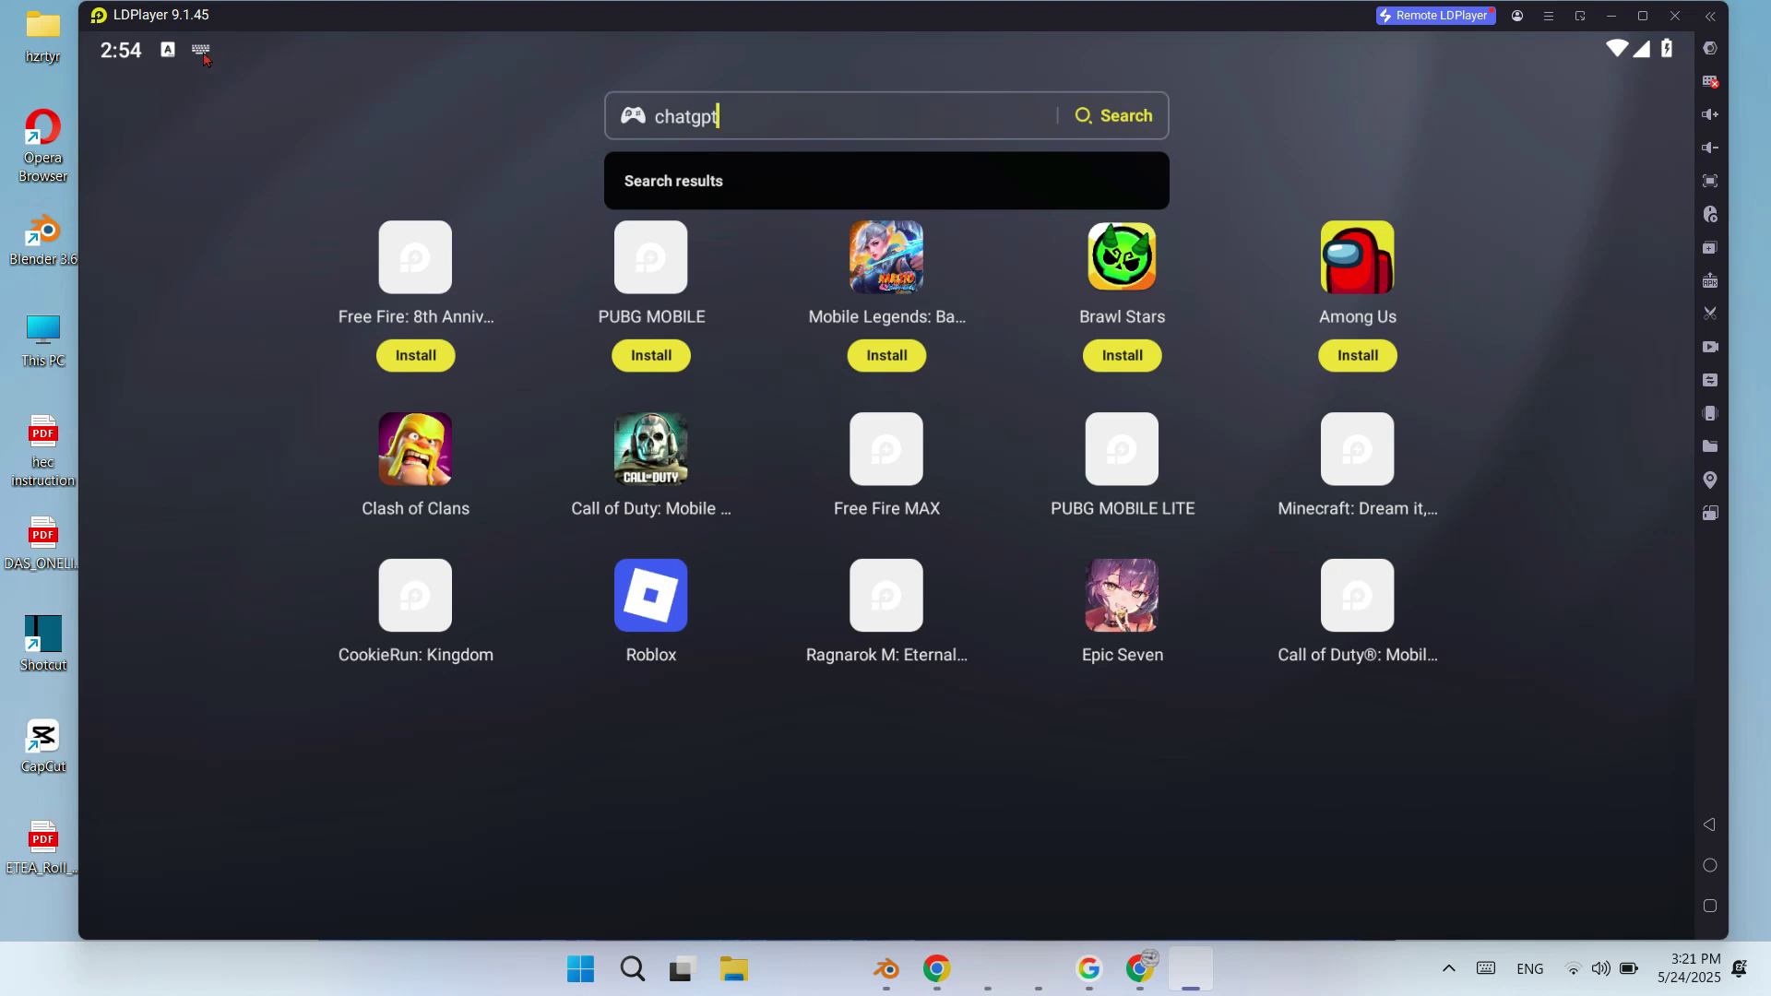
Dismiss the chatgpt search and return to the emulator's home screen.
click(1270, 139)
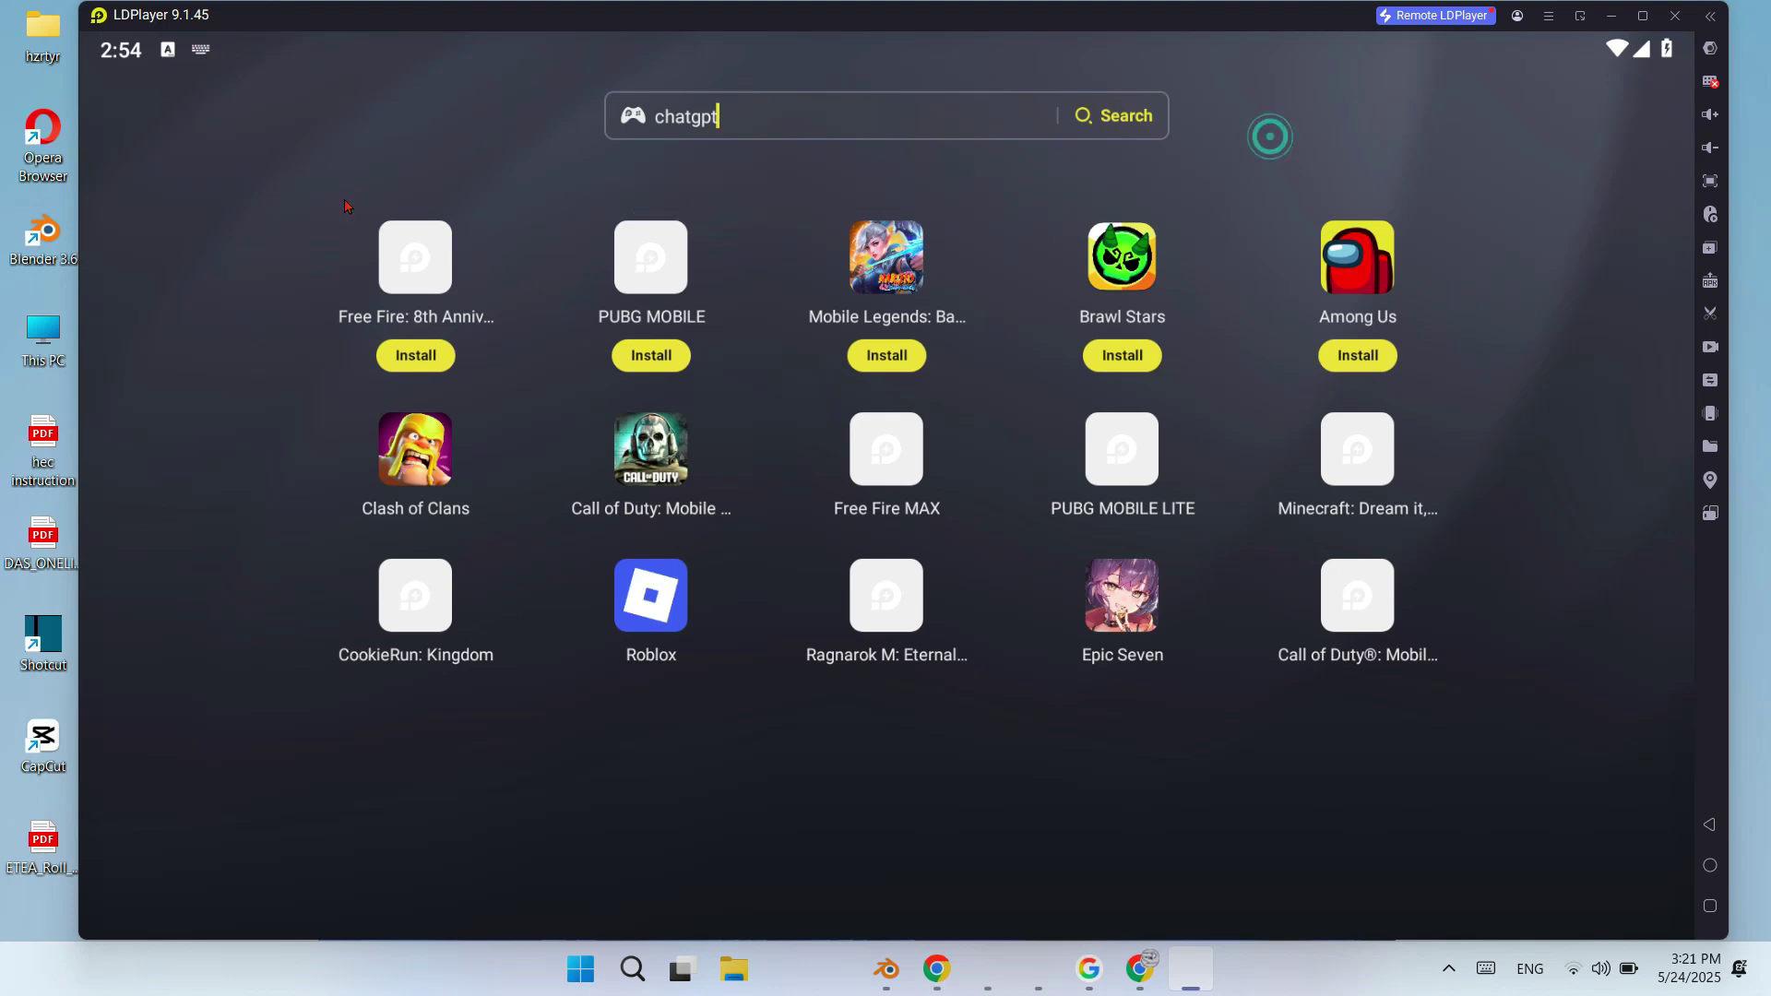
click(181, 143)
click(710, 382)
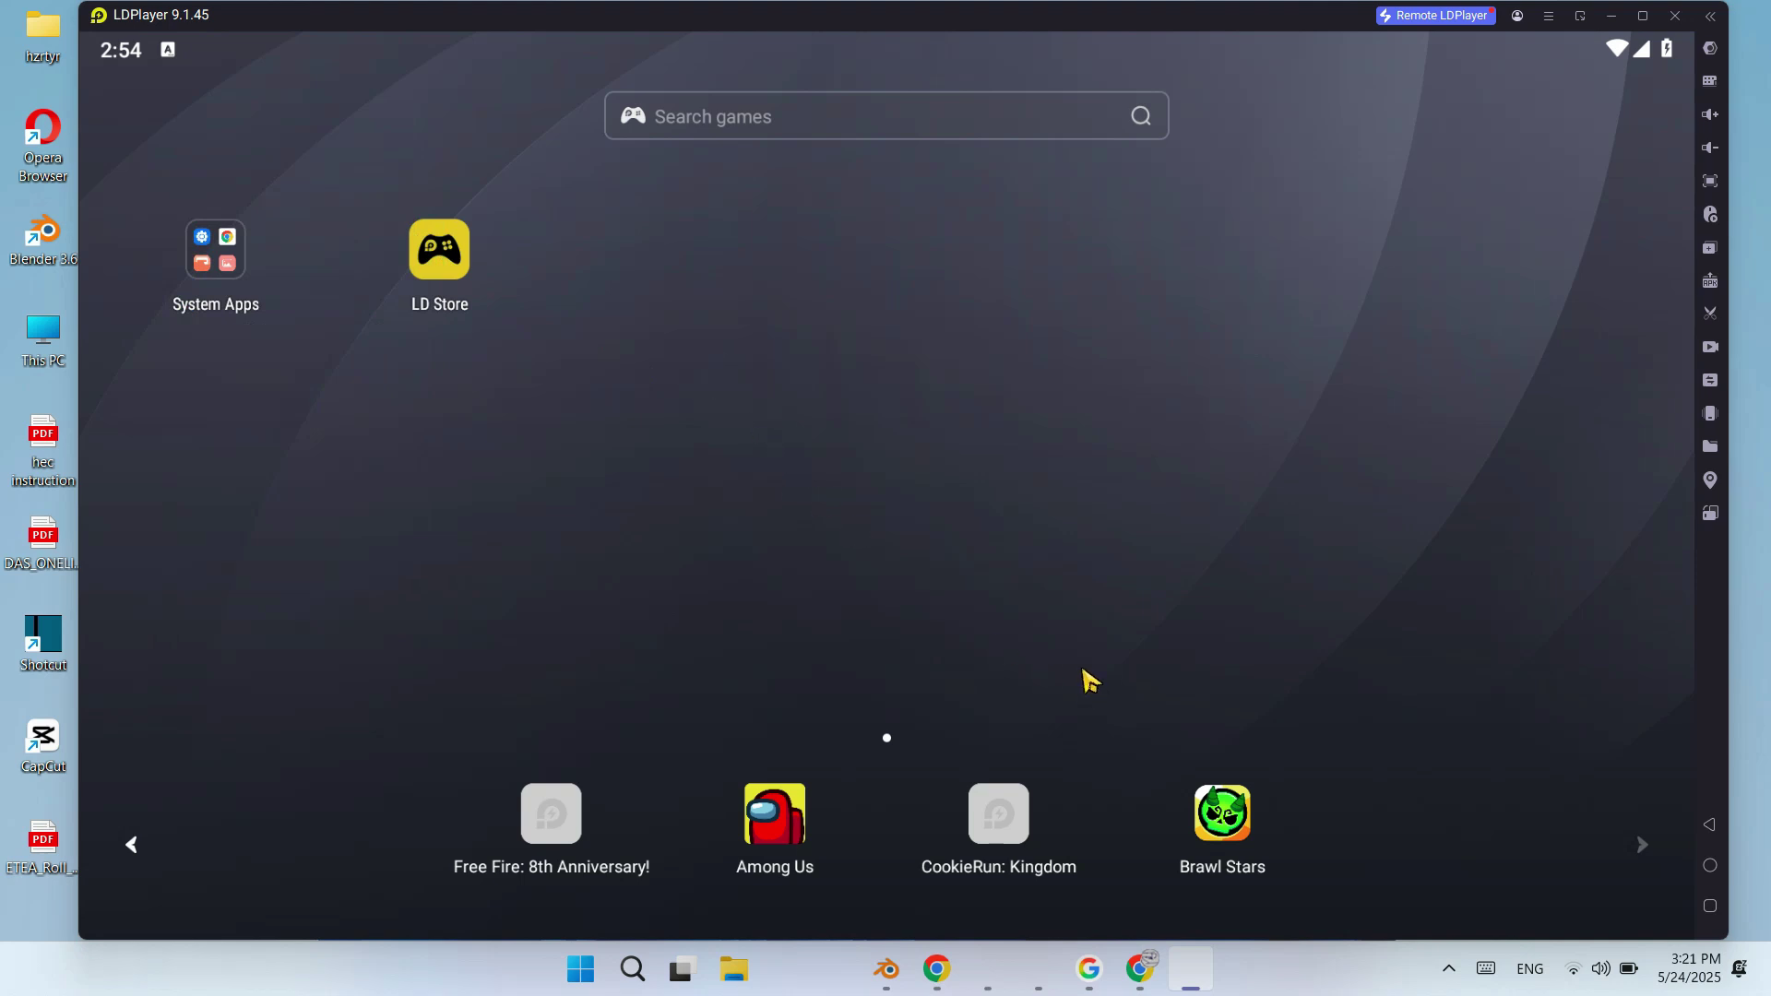
Open the LD Store and browse the recommended, new, popular and recently updated games on its Editor's Pick page.
click(435, 266)
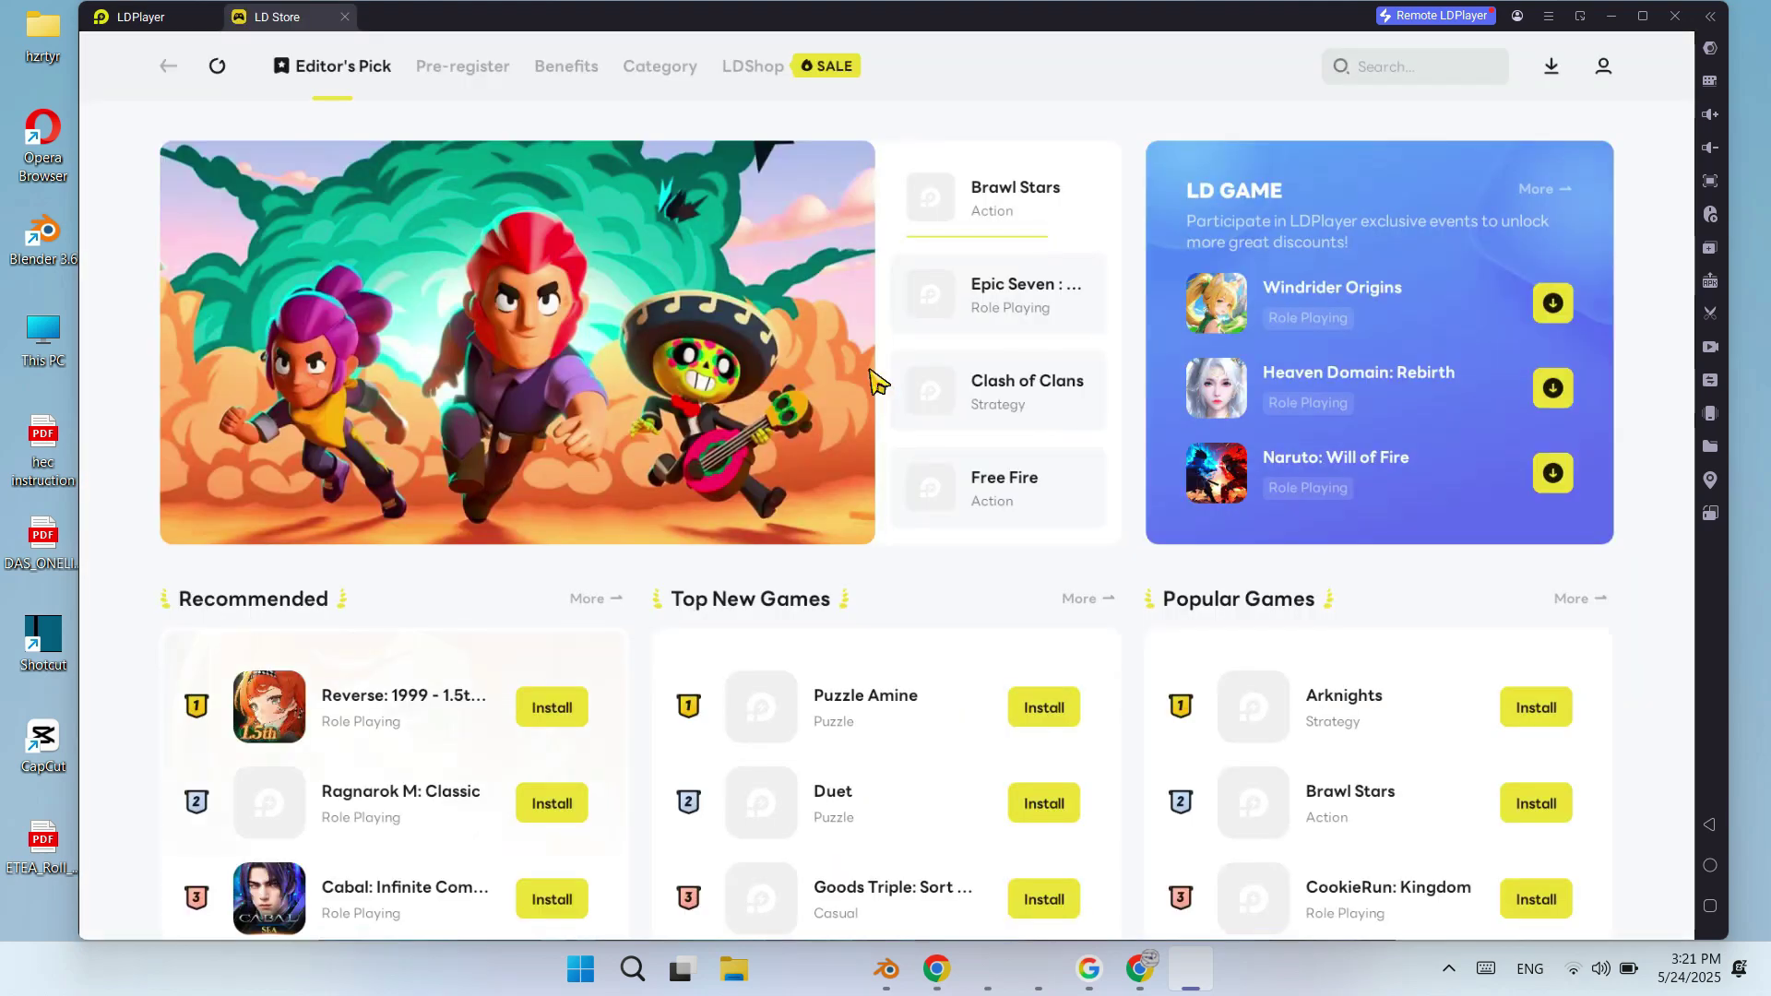
scroll(877, 387, down, 4)
mouse_move(890, 405)
scroll(888, 403, down, 3)
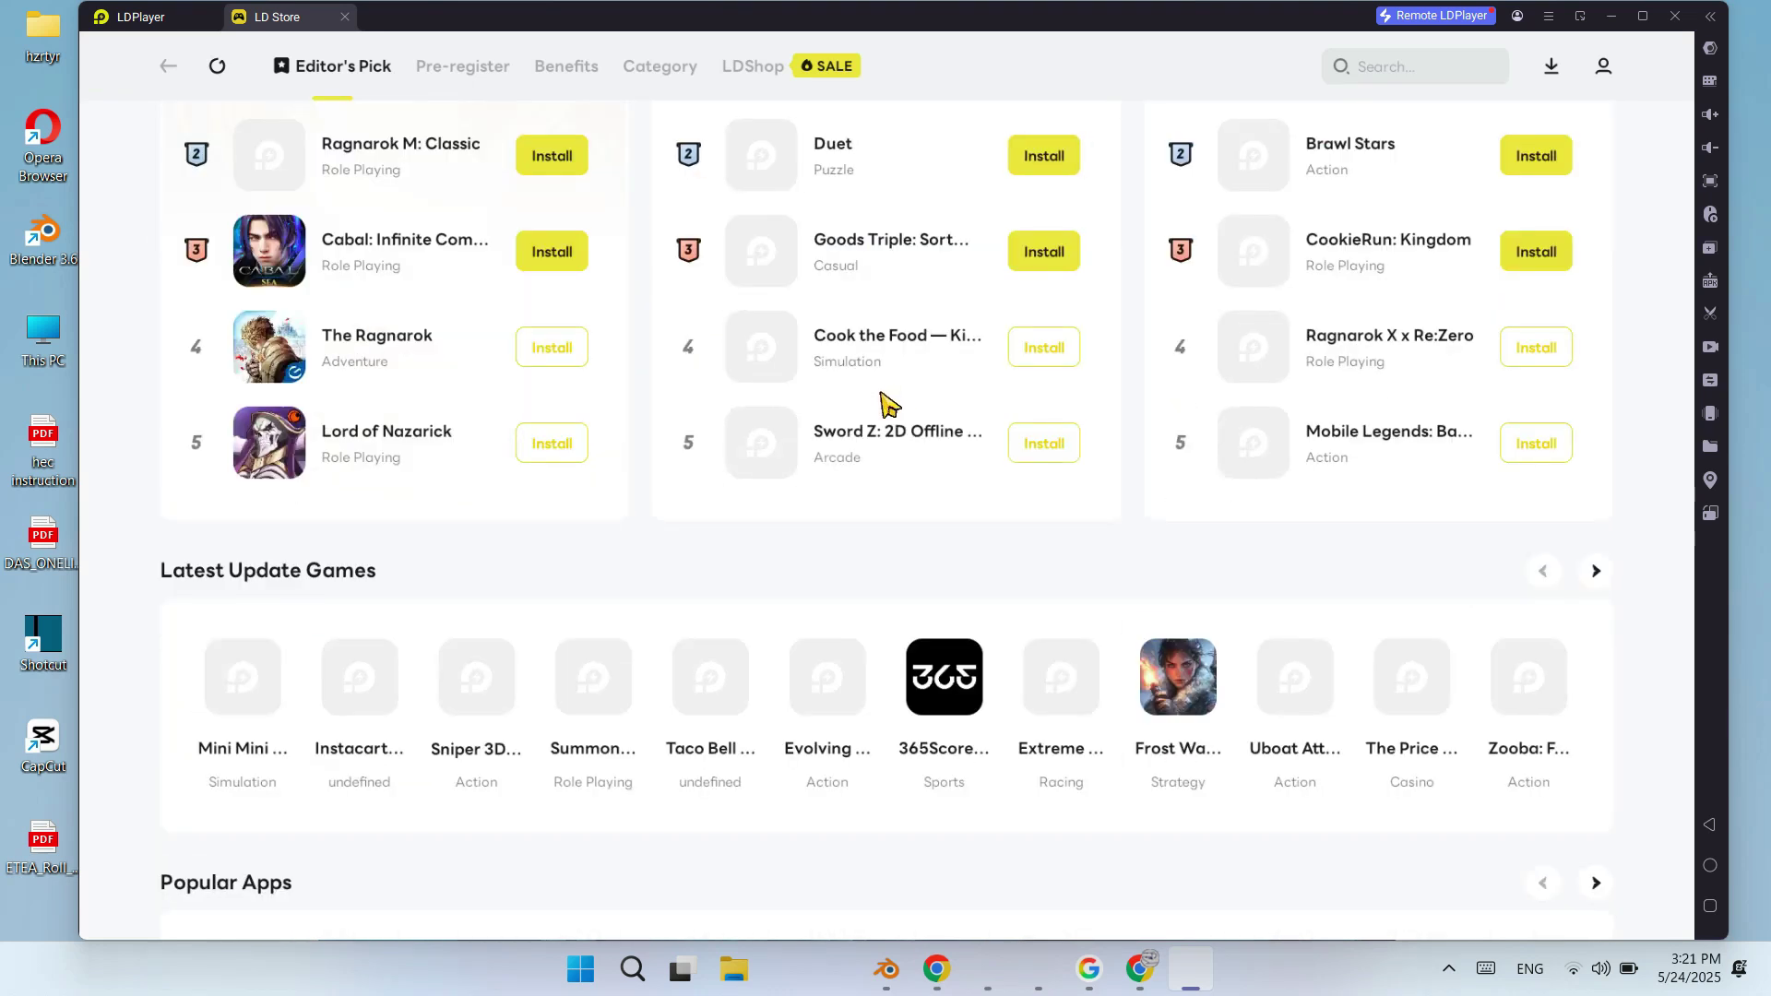
scroll(888, 403, up, 3)
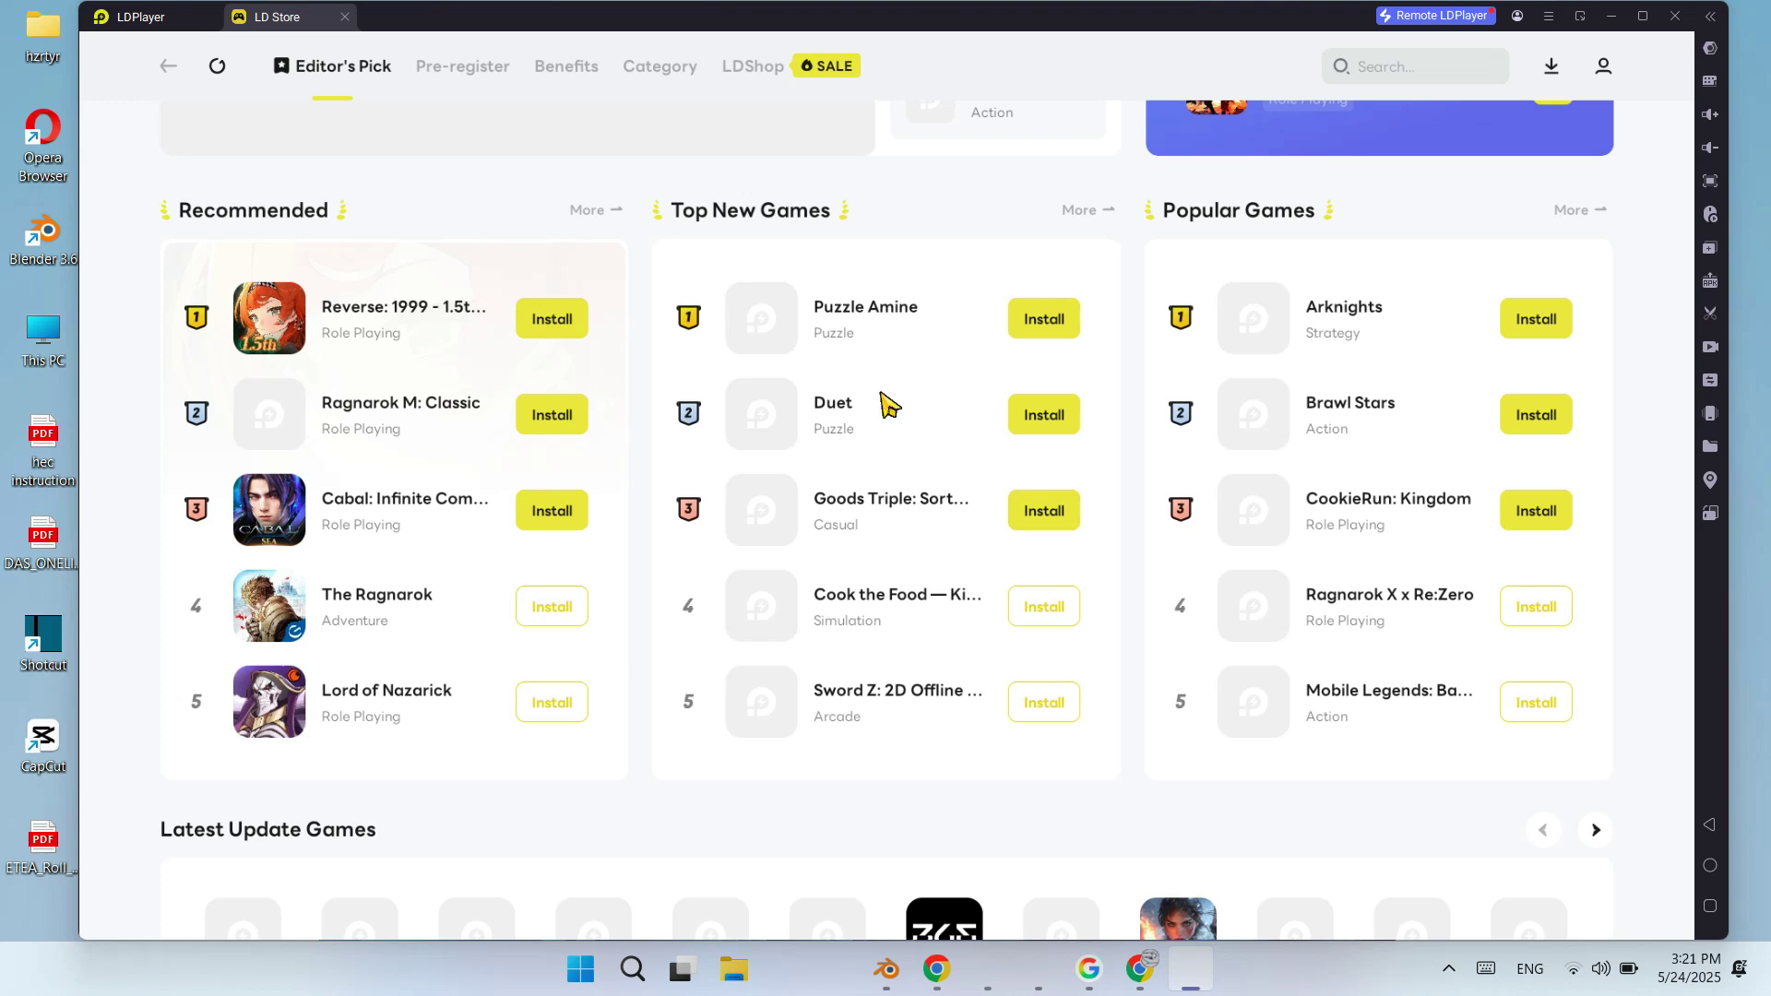
scroll(888, 403, up, 4)
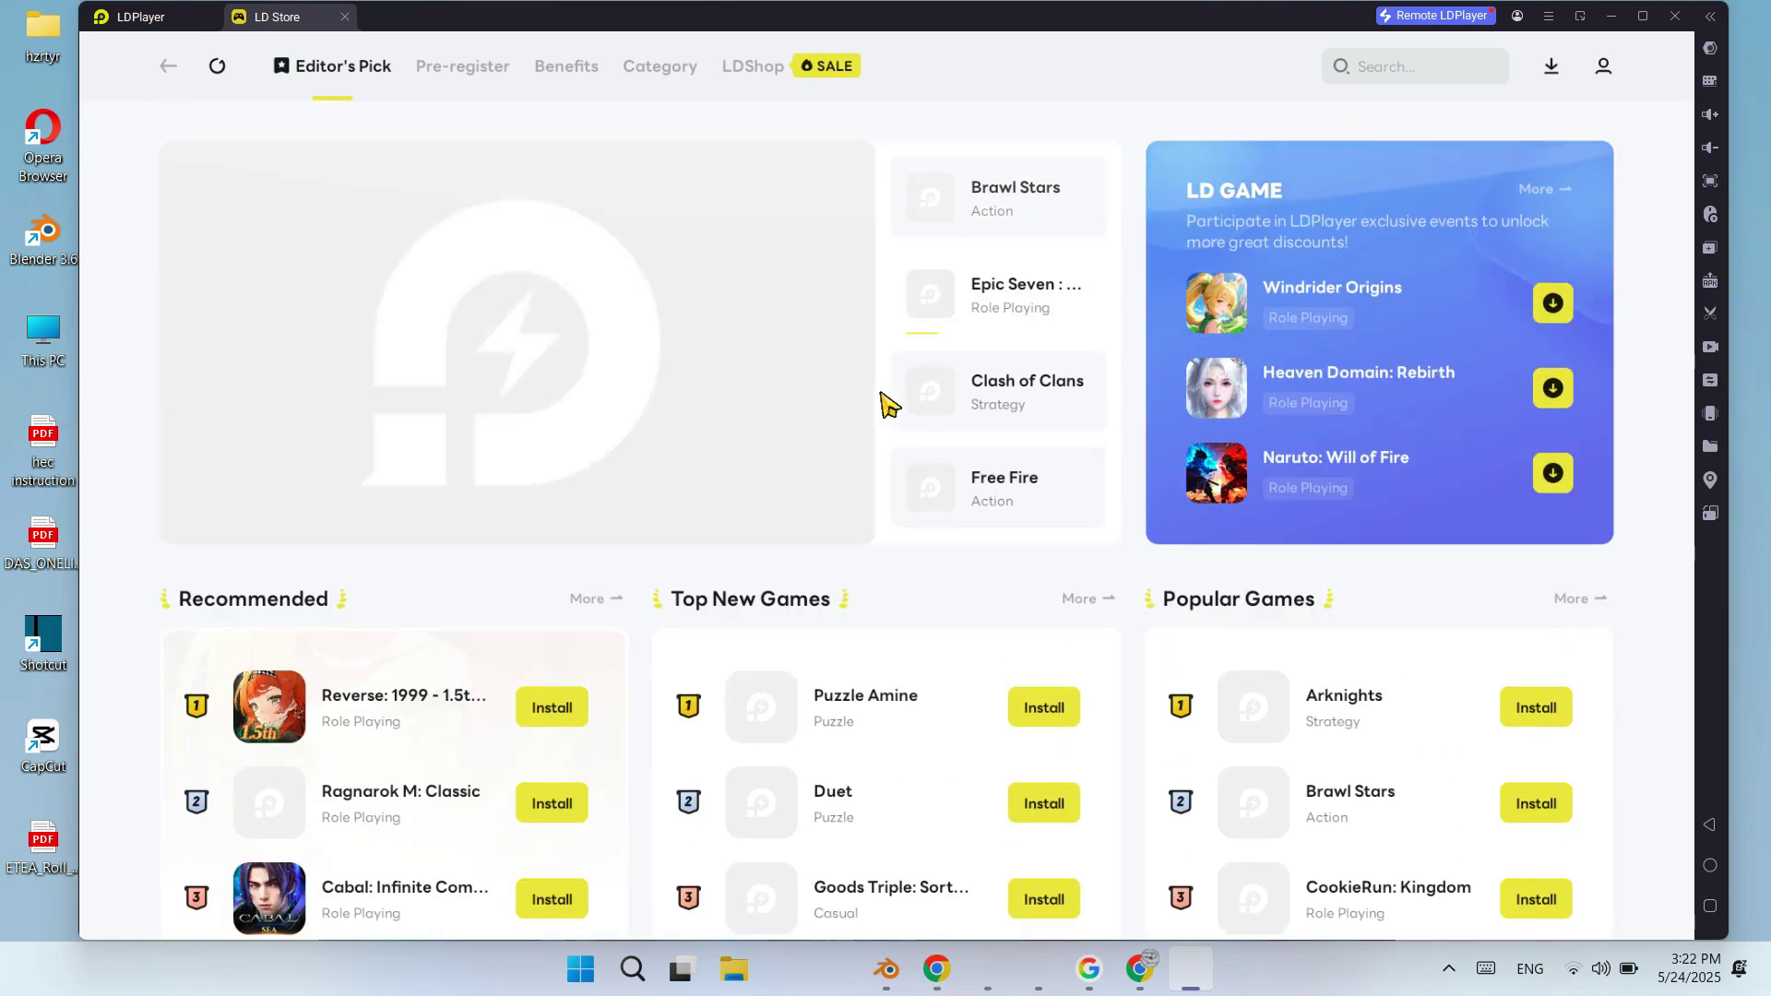
scroll(888, 403, down, 7)
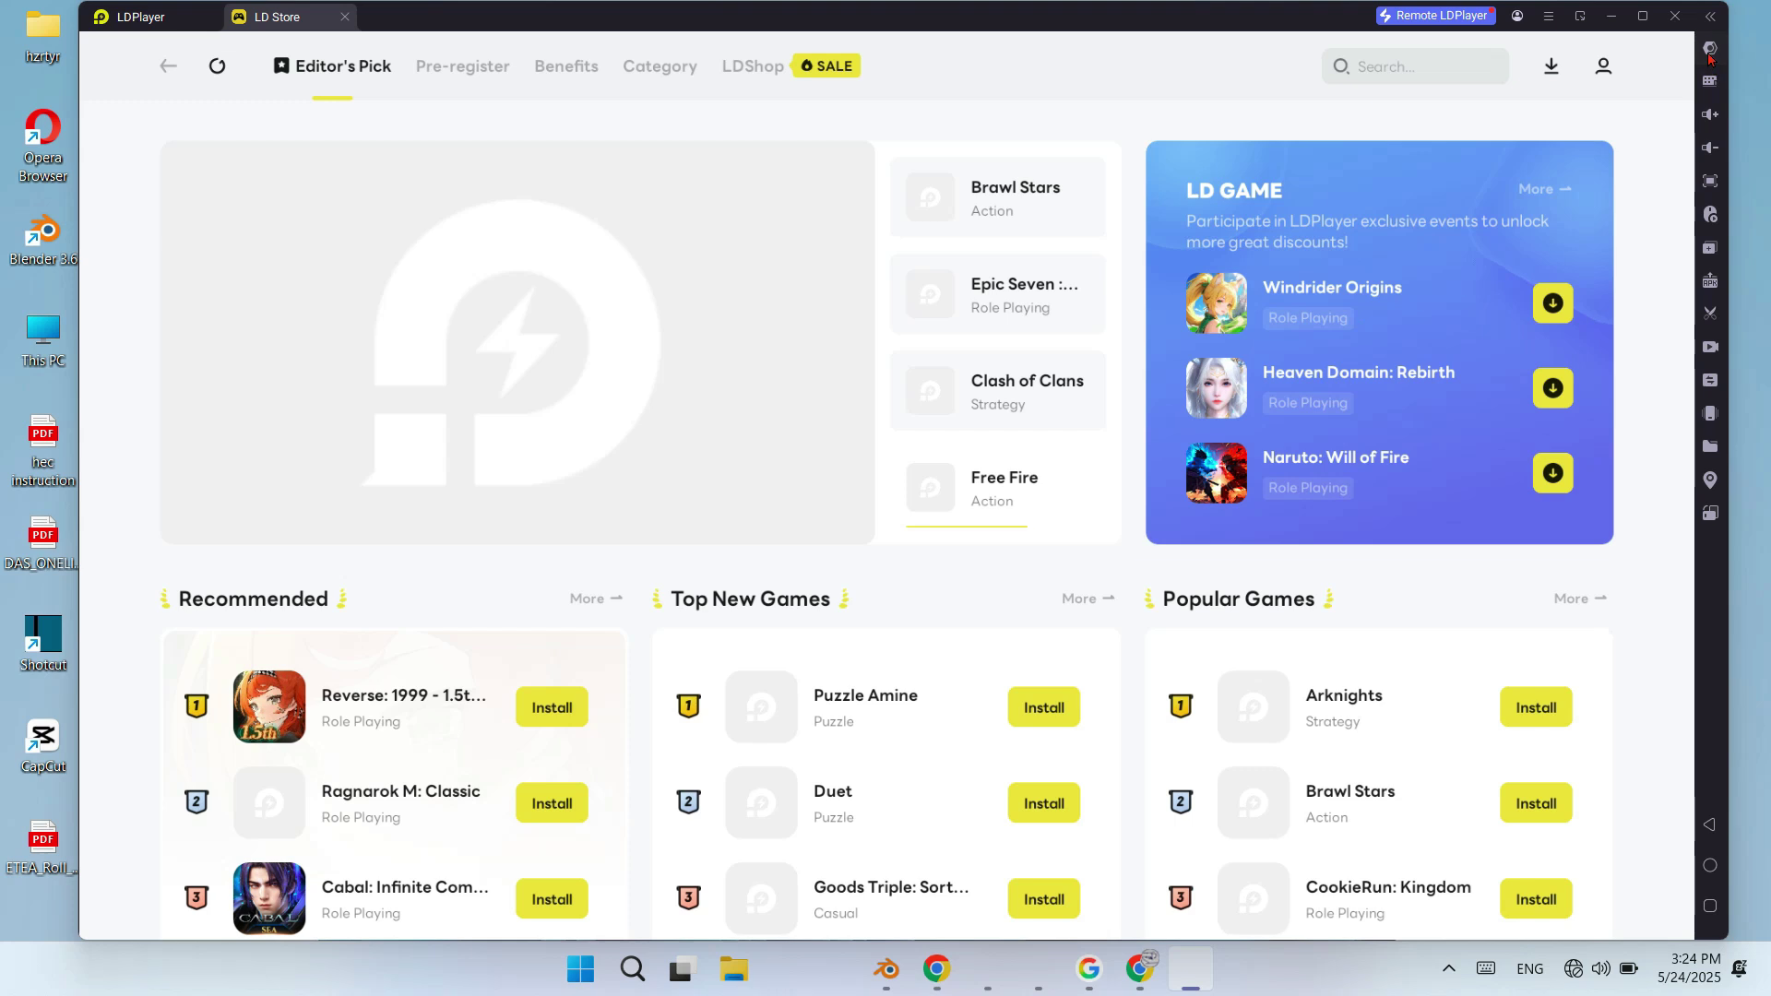
Set the CPU allocation to 2 cores in the emulator's advanced settings and open the RAM choices.
click(1710, 48)
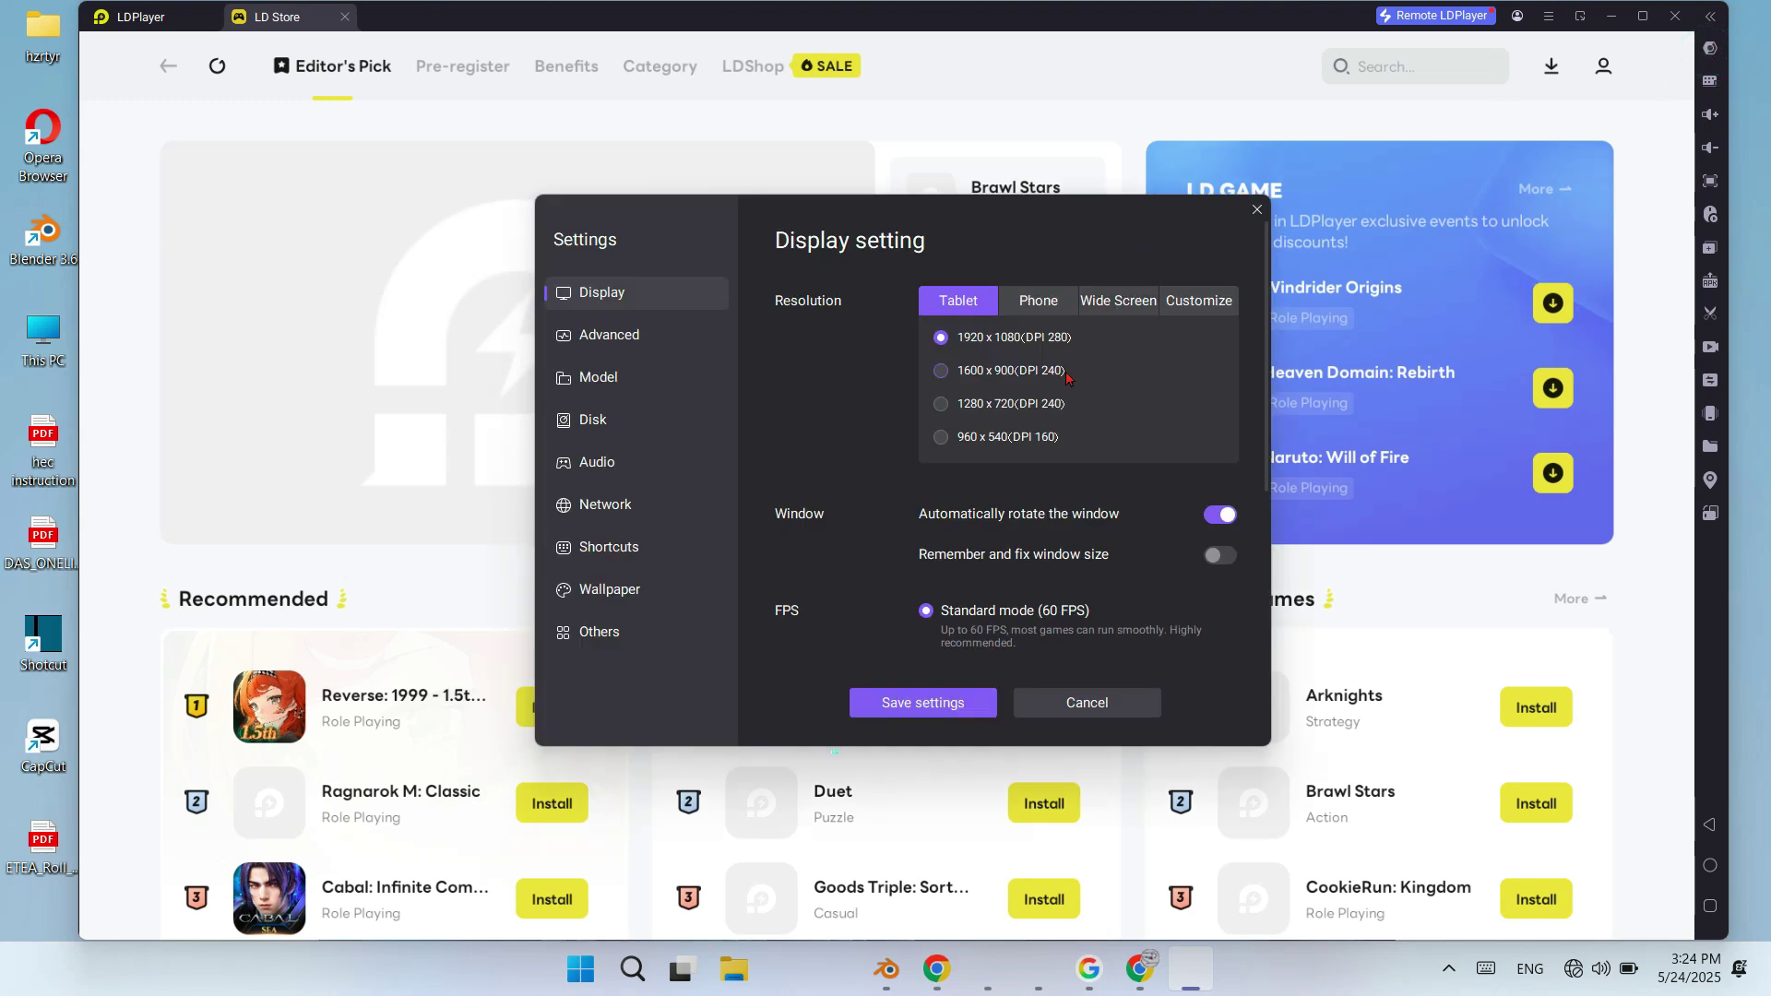
click(627, 336)
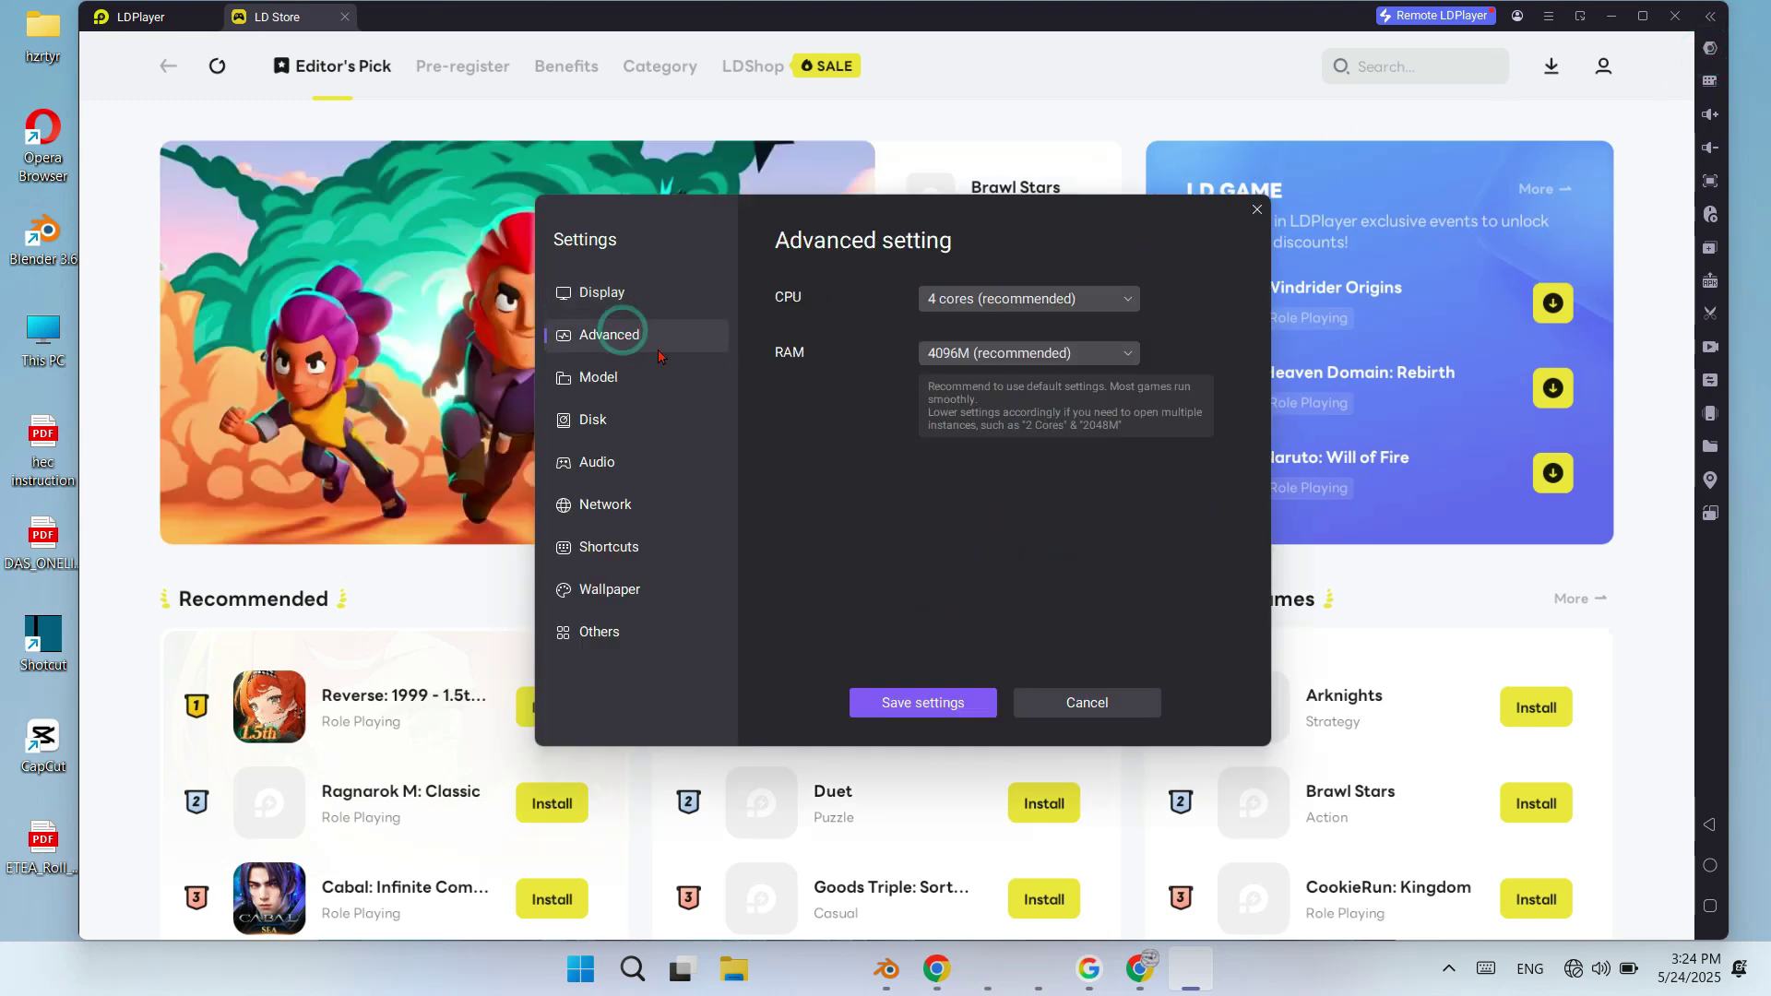
click(956, 304)
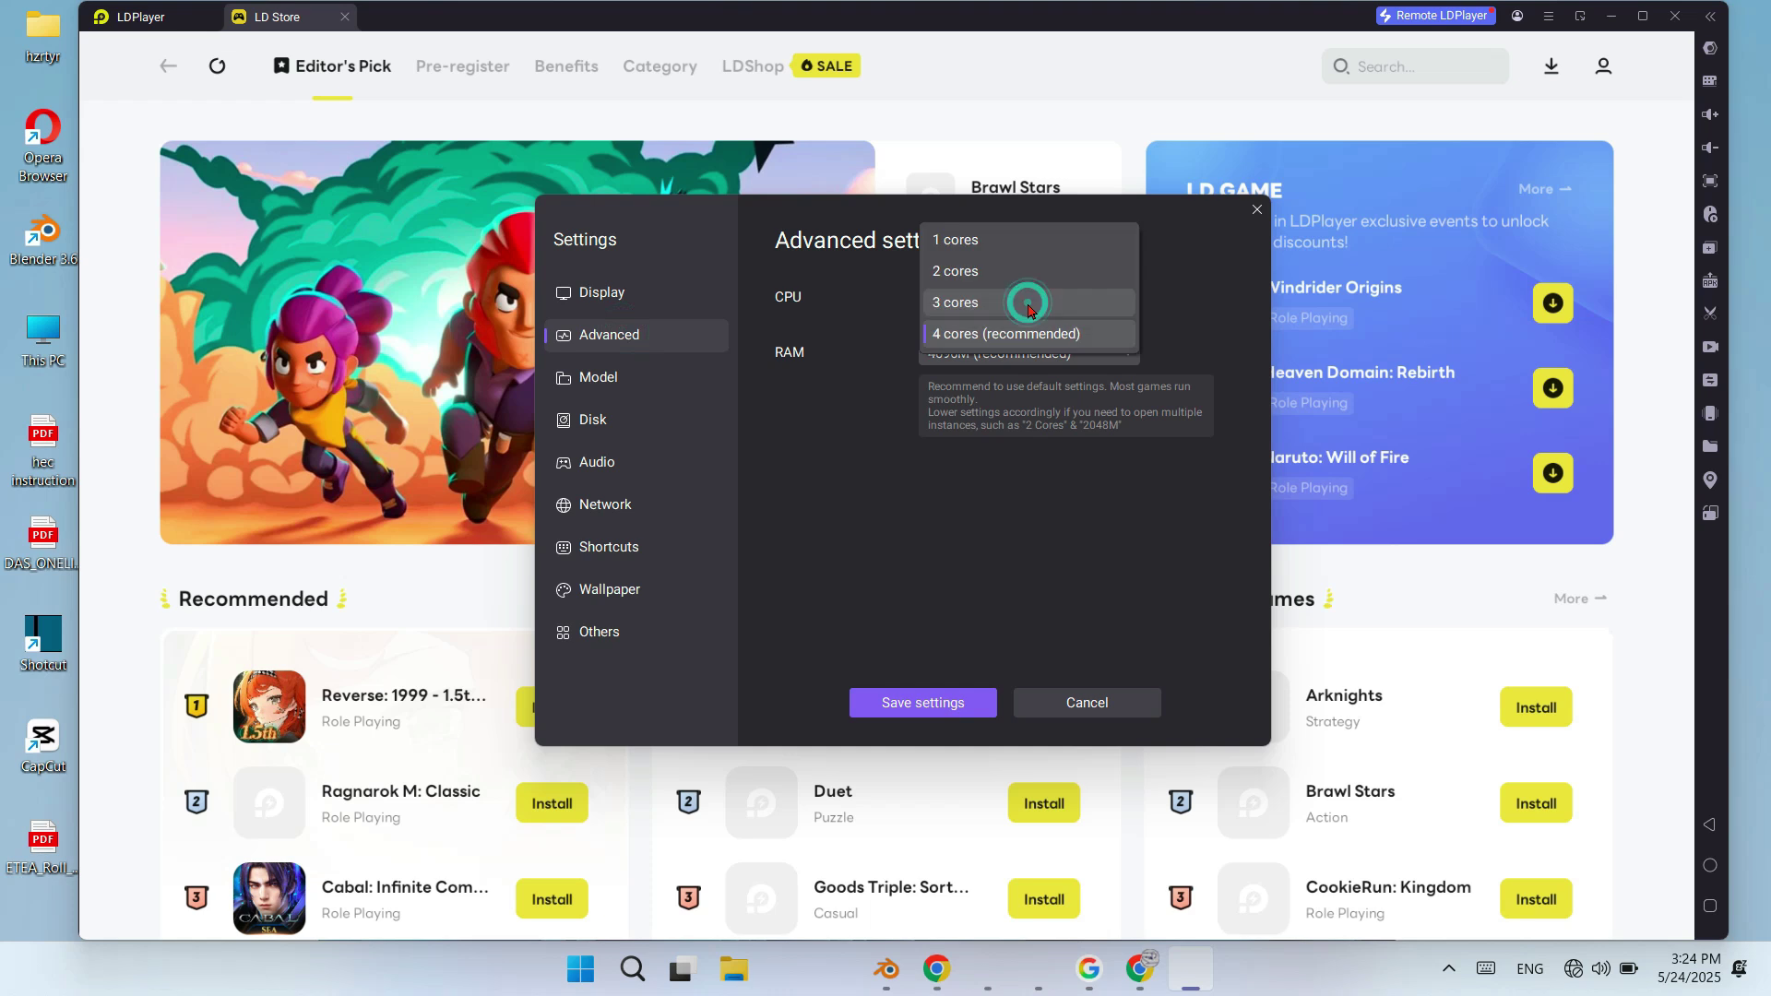
click(966, 271)
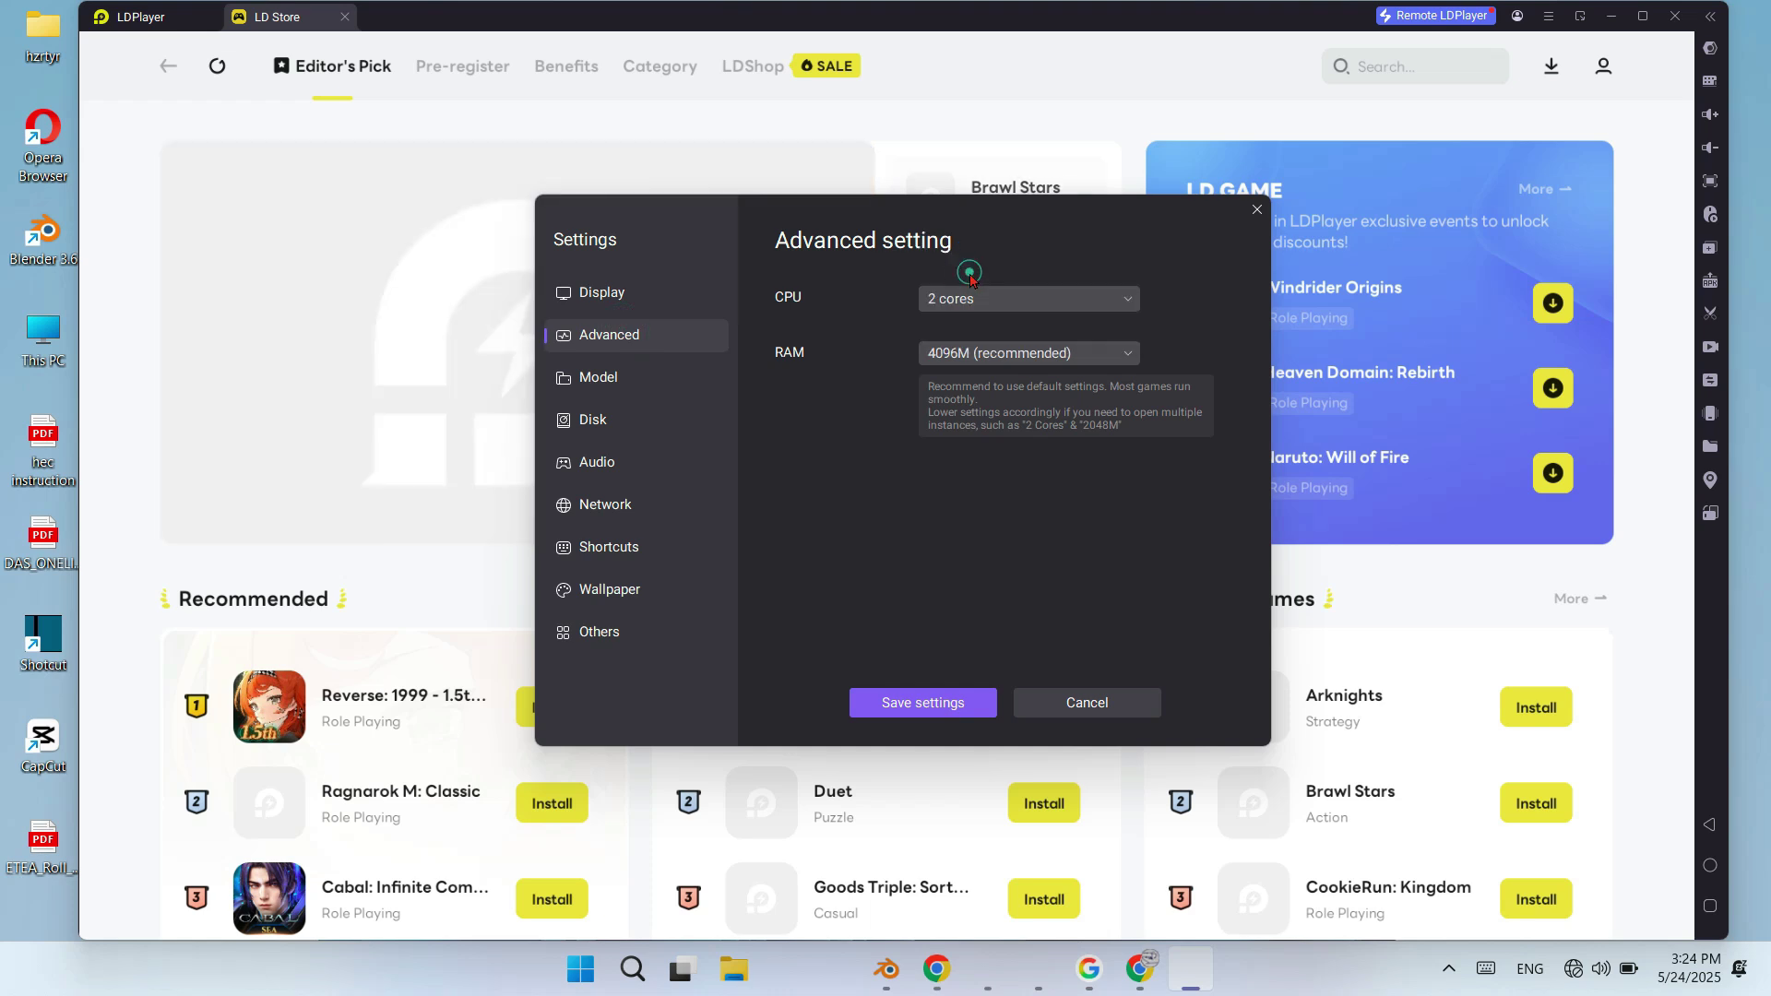
click(994, 353)
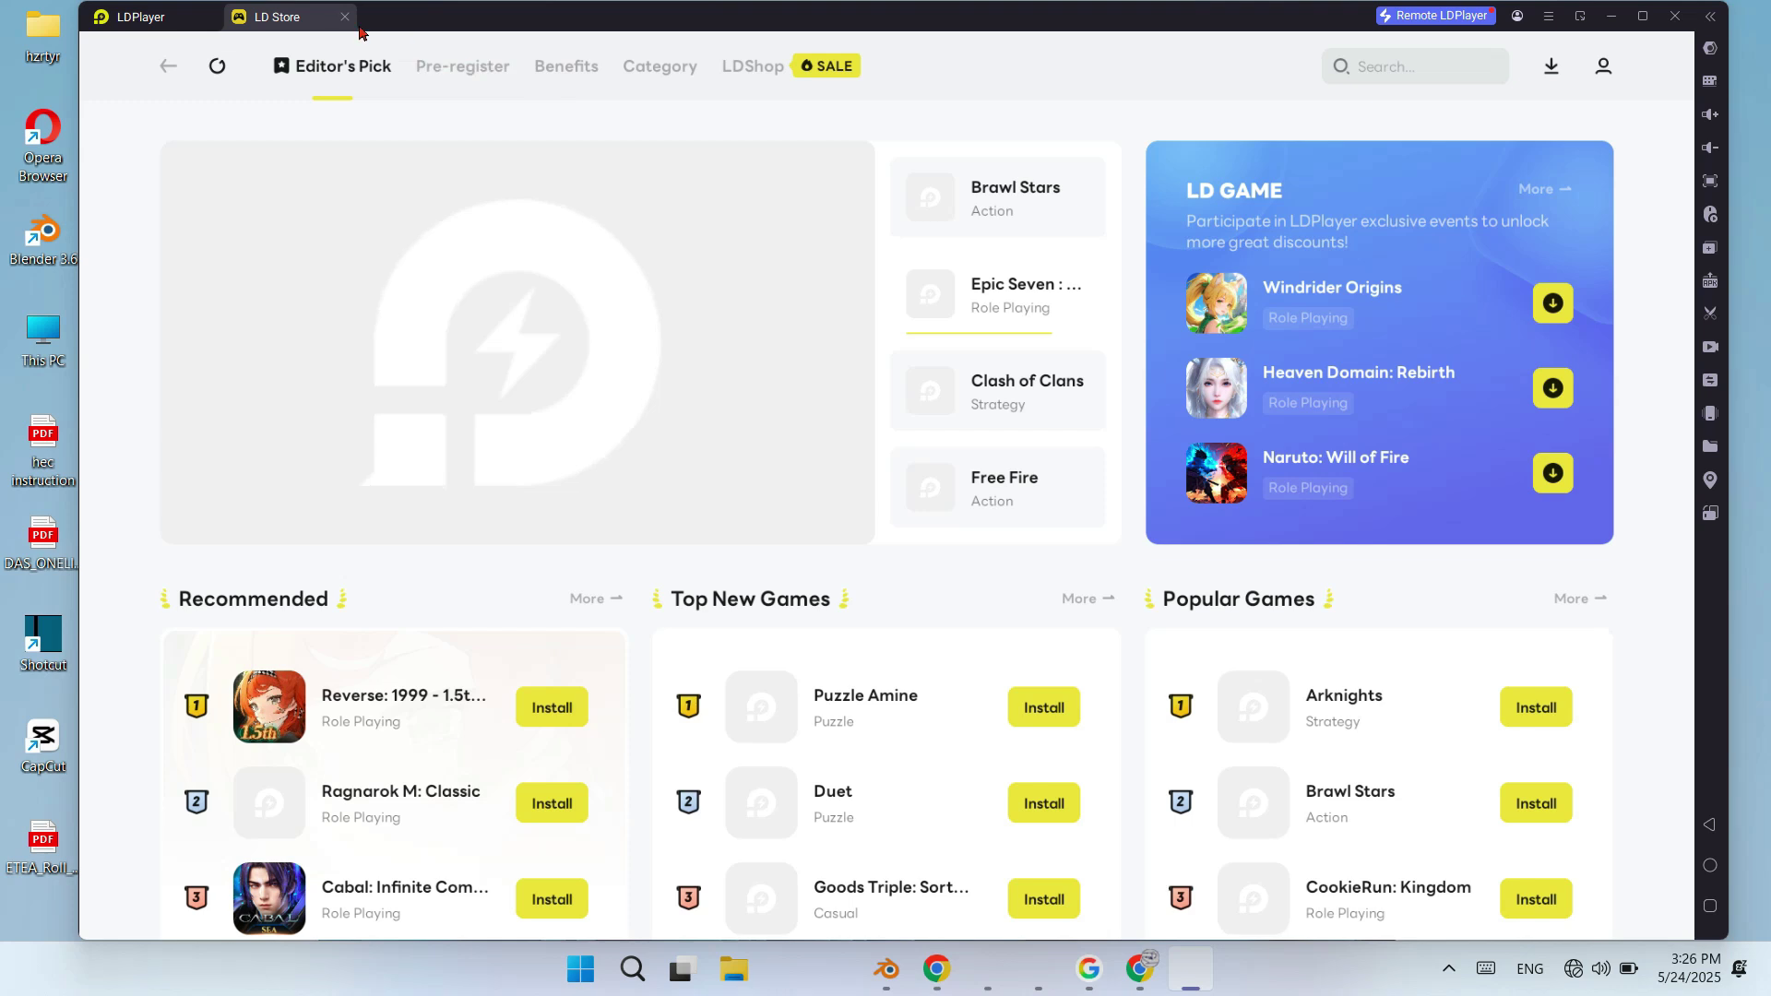
Close the LD Store and open the Play Store from the System Apps folder.
click(344, 17)
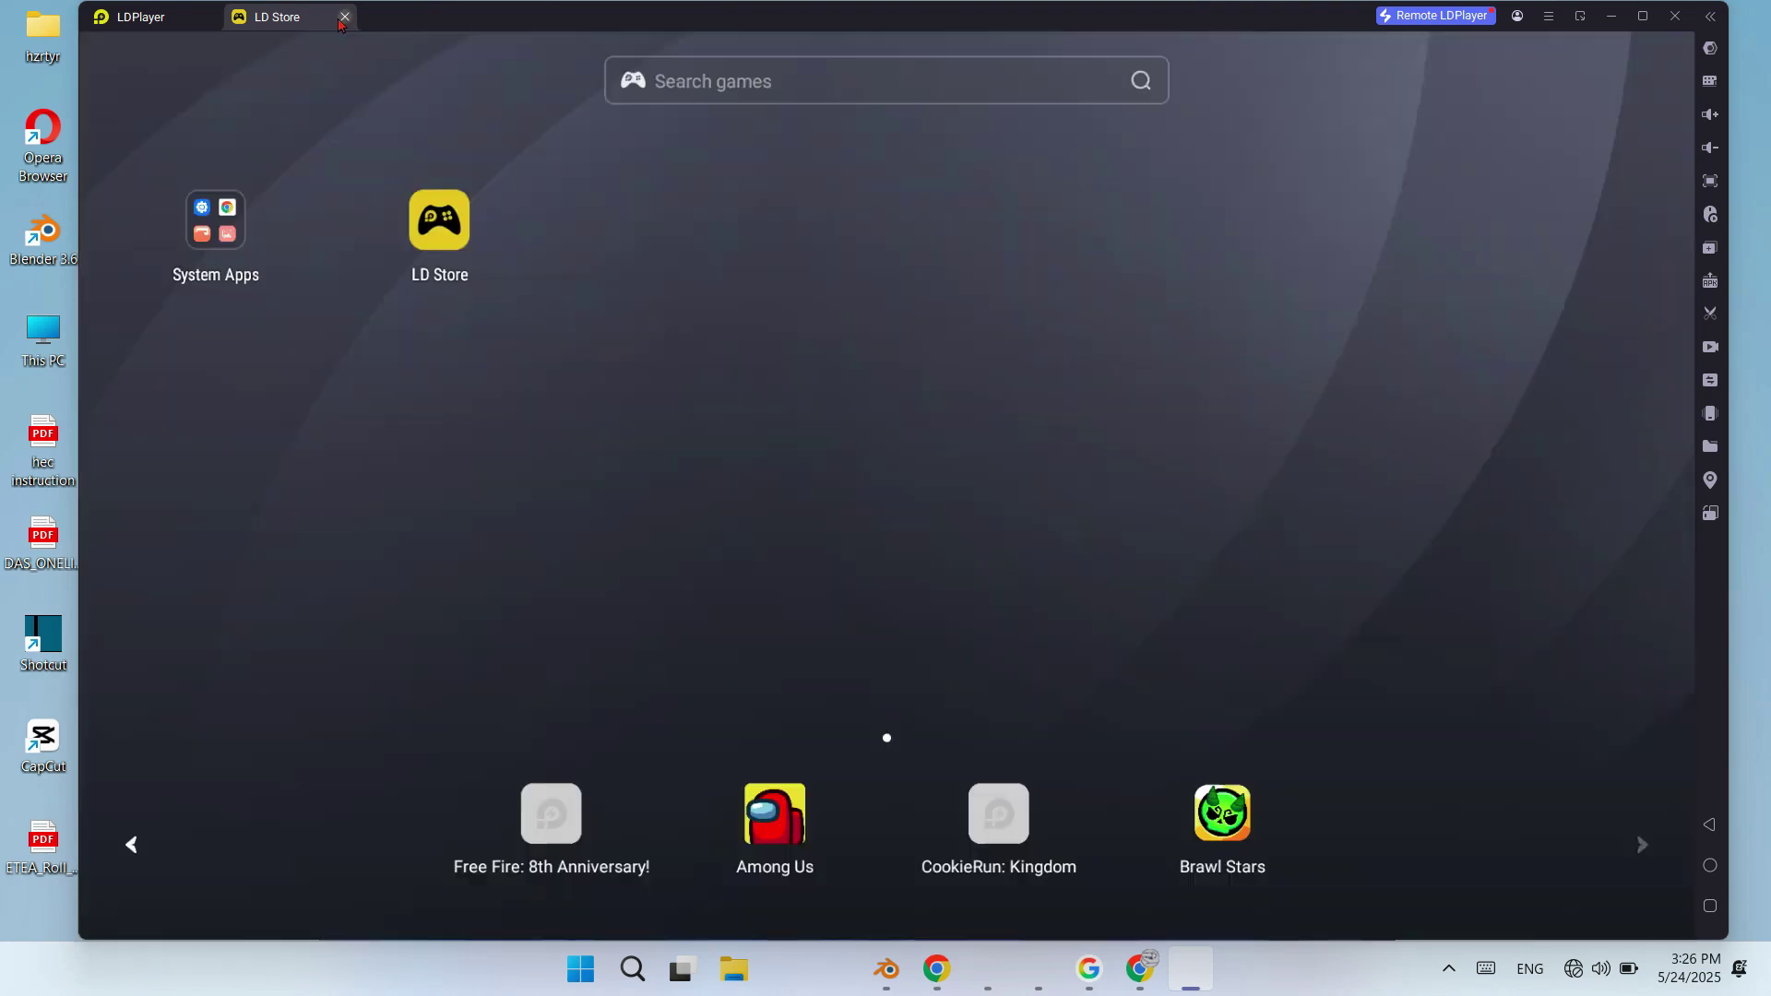
click(226, 247)
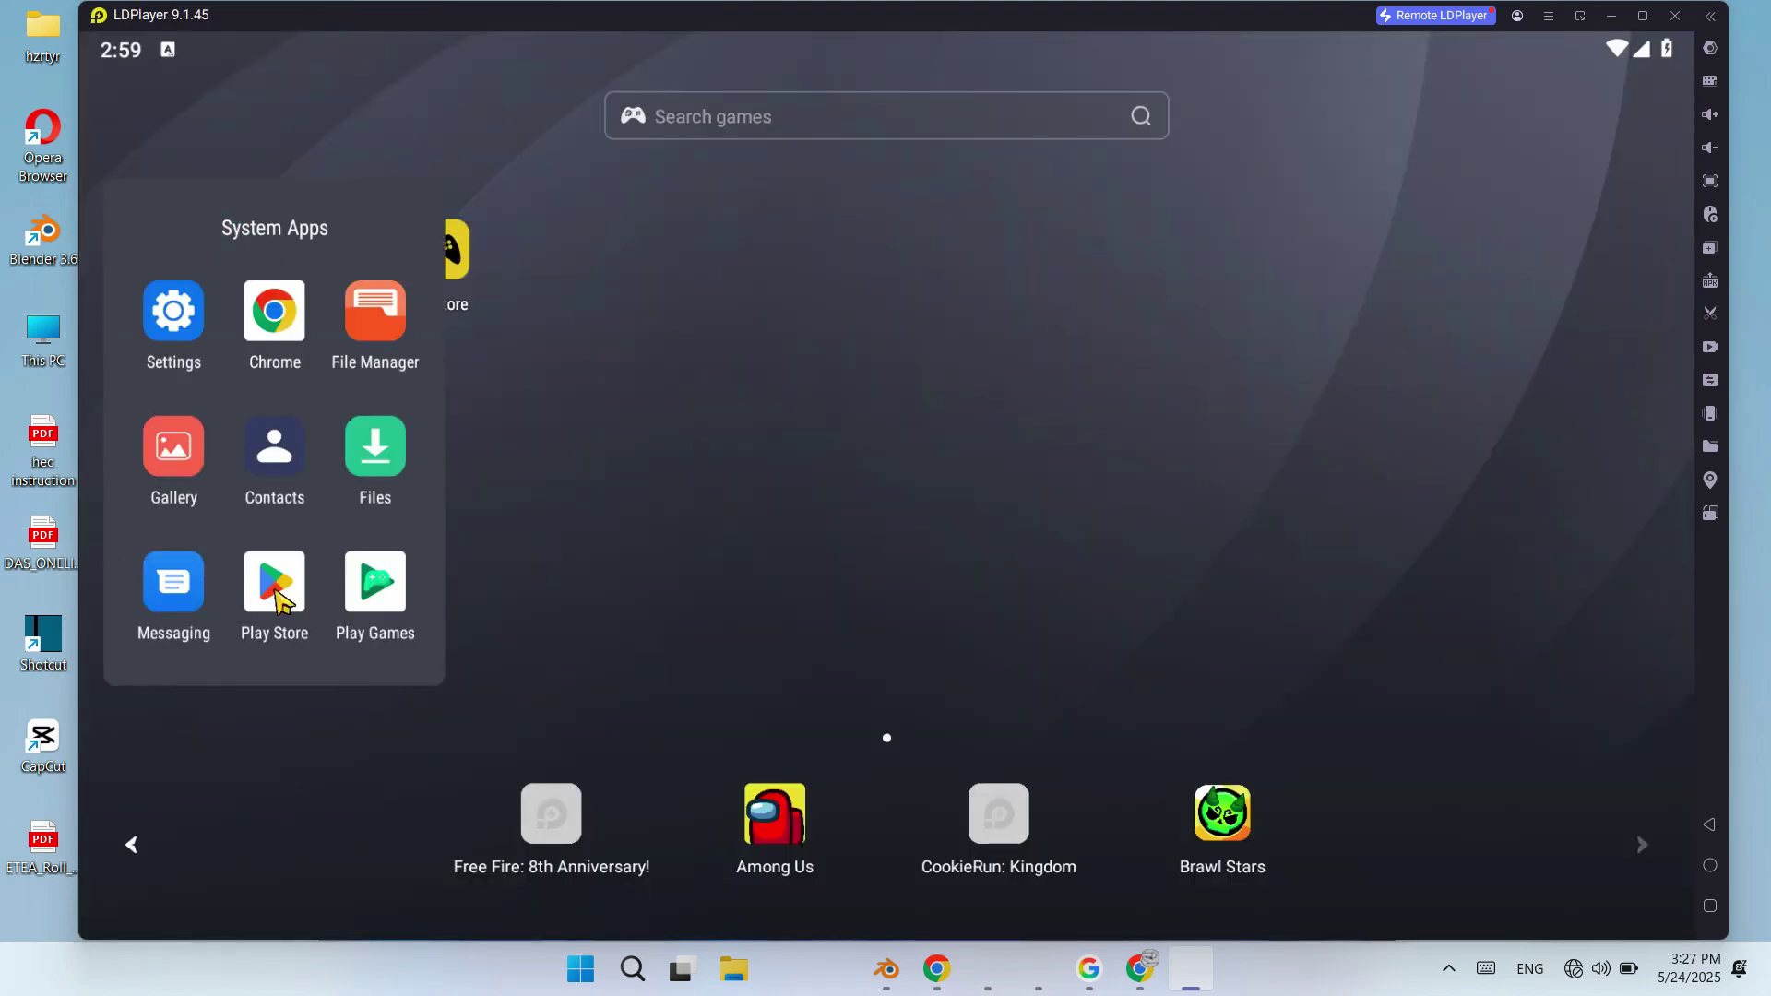
click(274, 594)
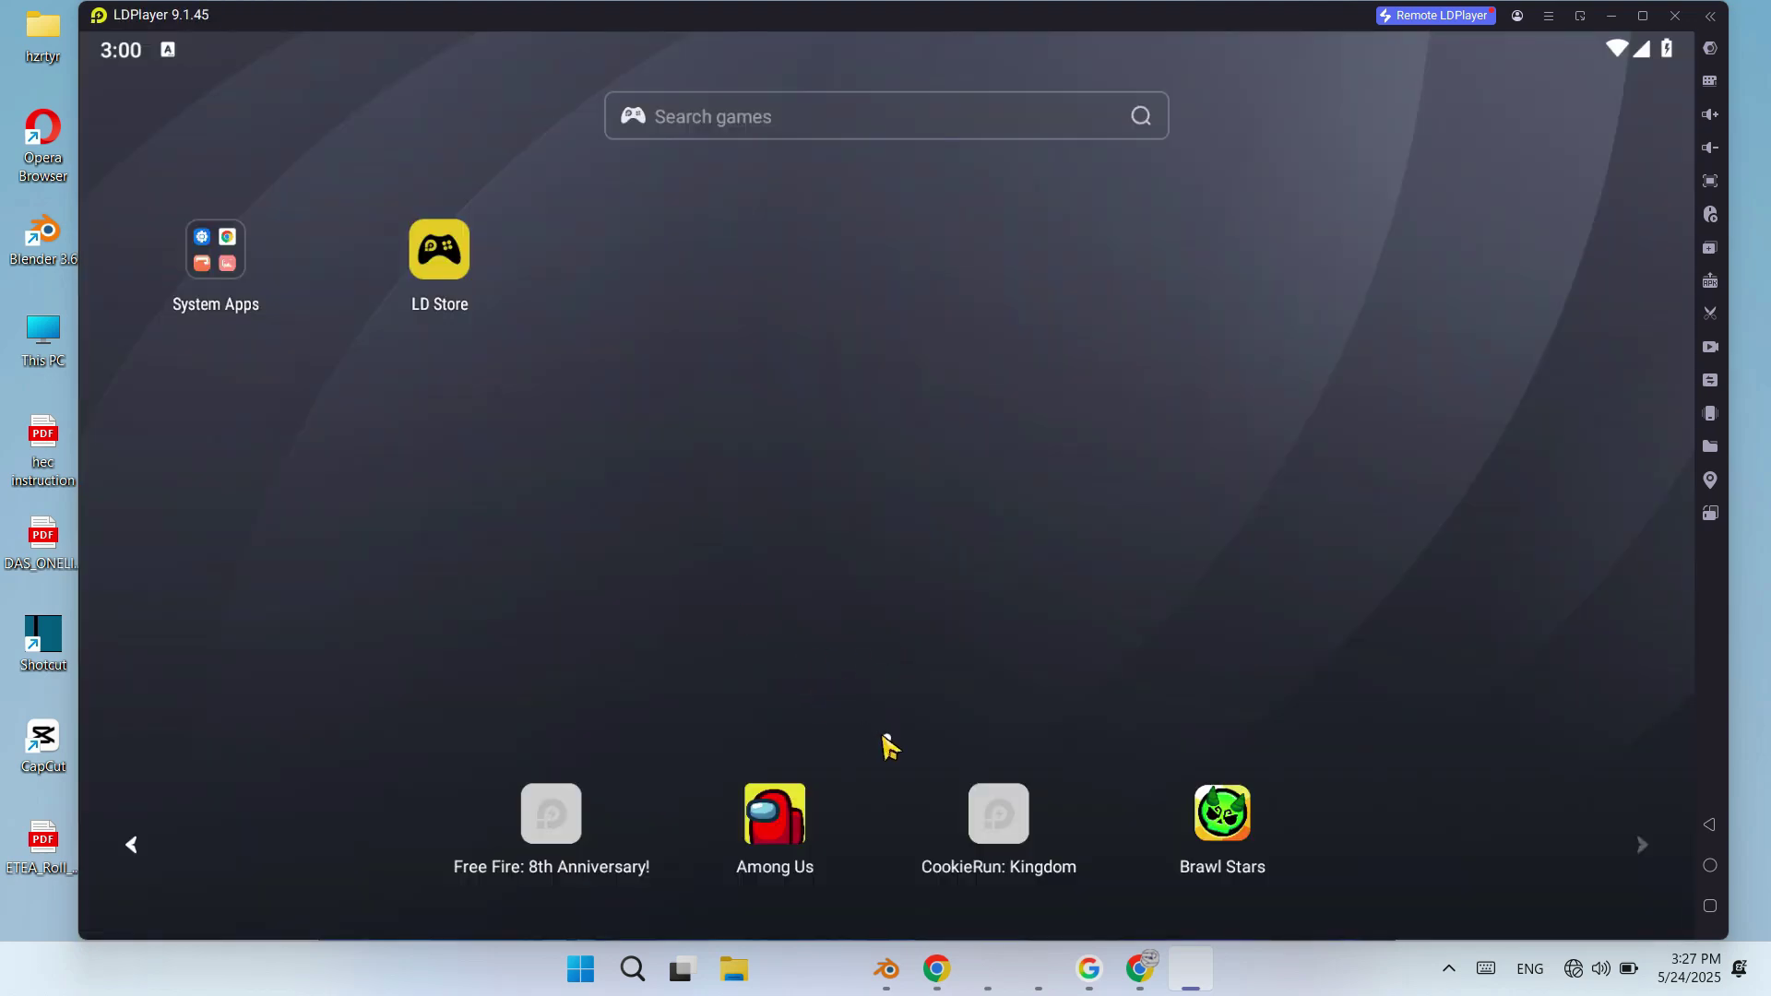
Reopen the LD Store, look through the games offered on its Editor's Pick page, and close the store.
click(478, 281)
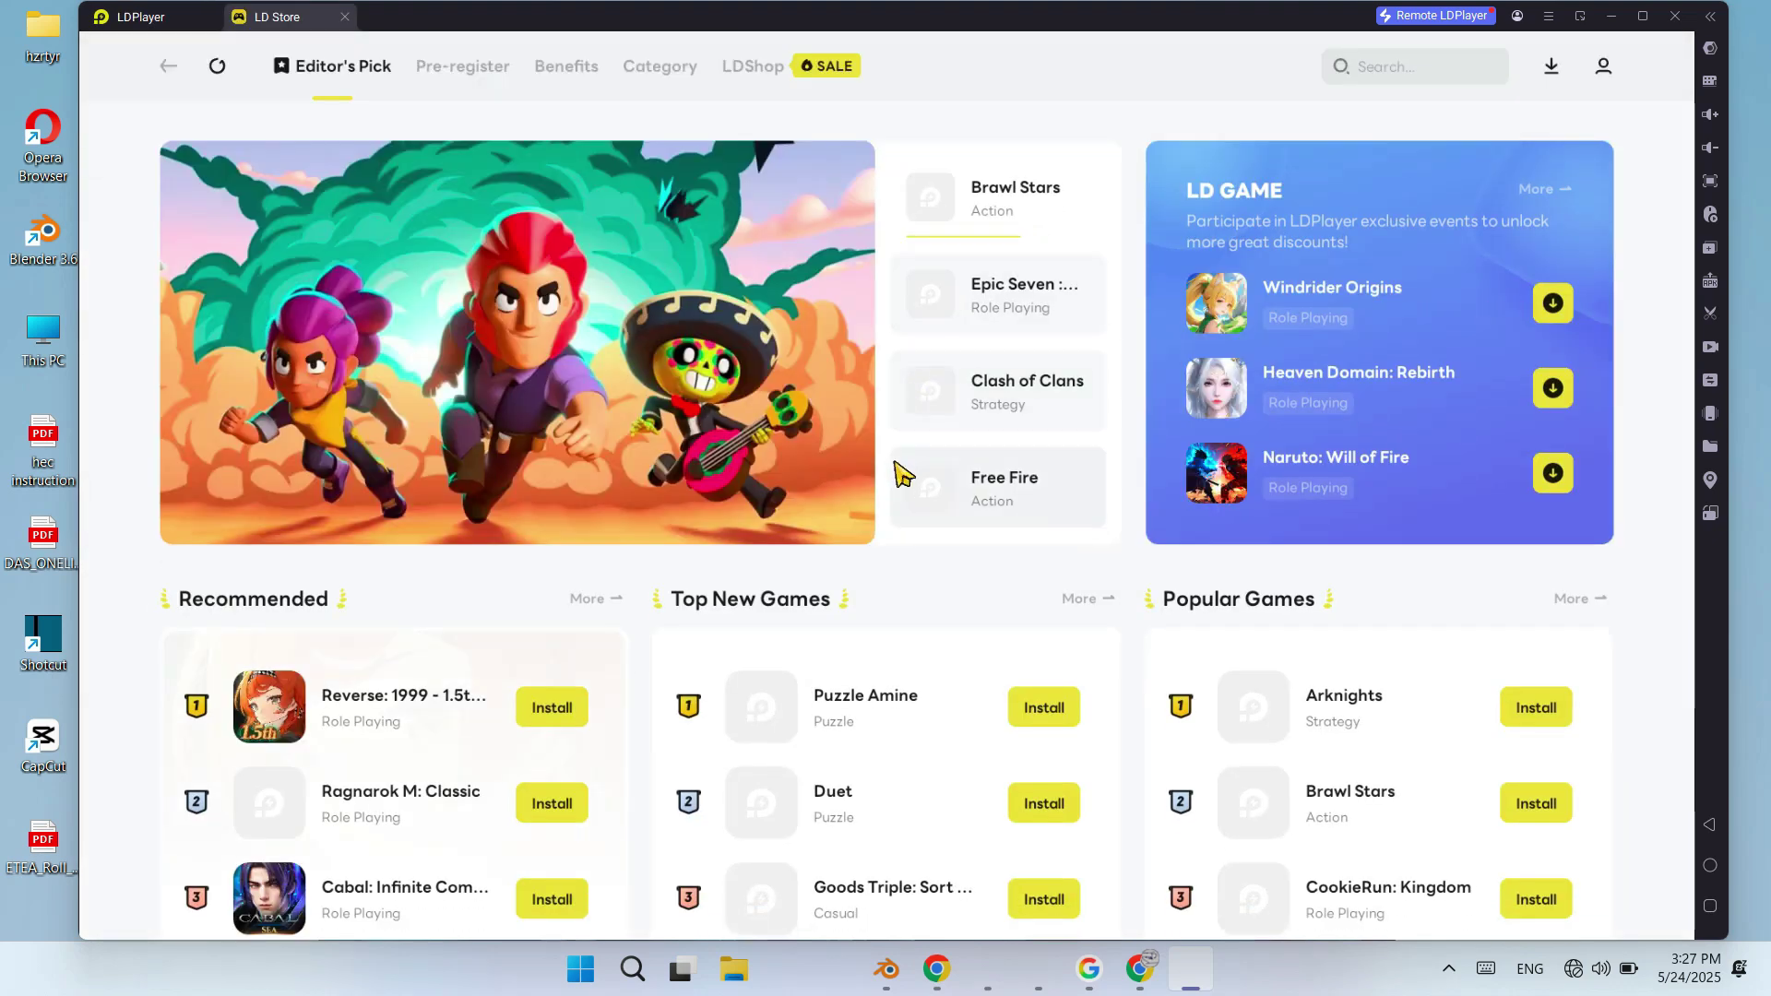
scroll(901, 467, down, 5)
scroll(901, 476, down, 5)
scroll(903, 478, up, 10)
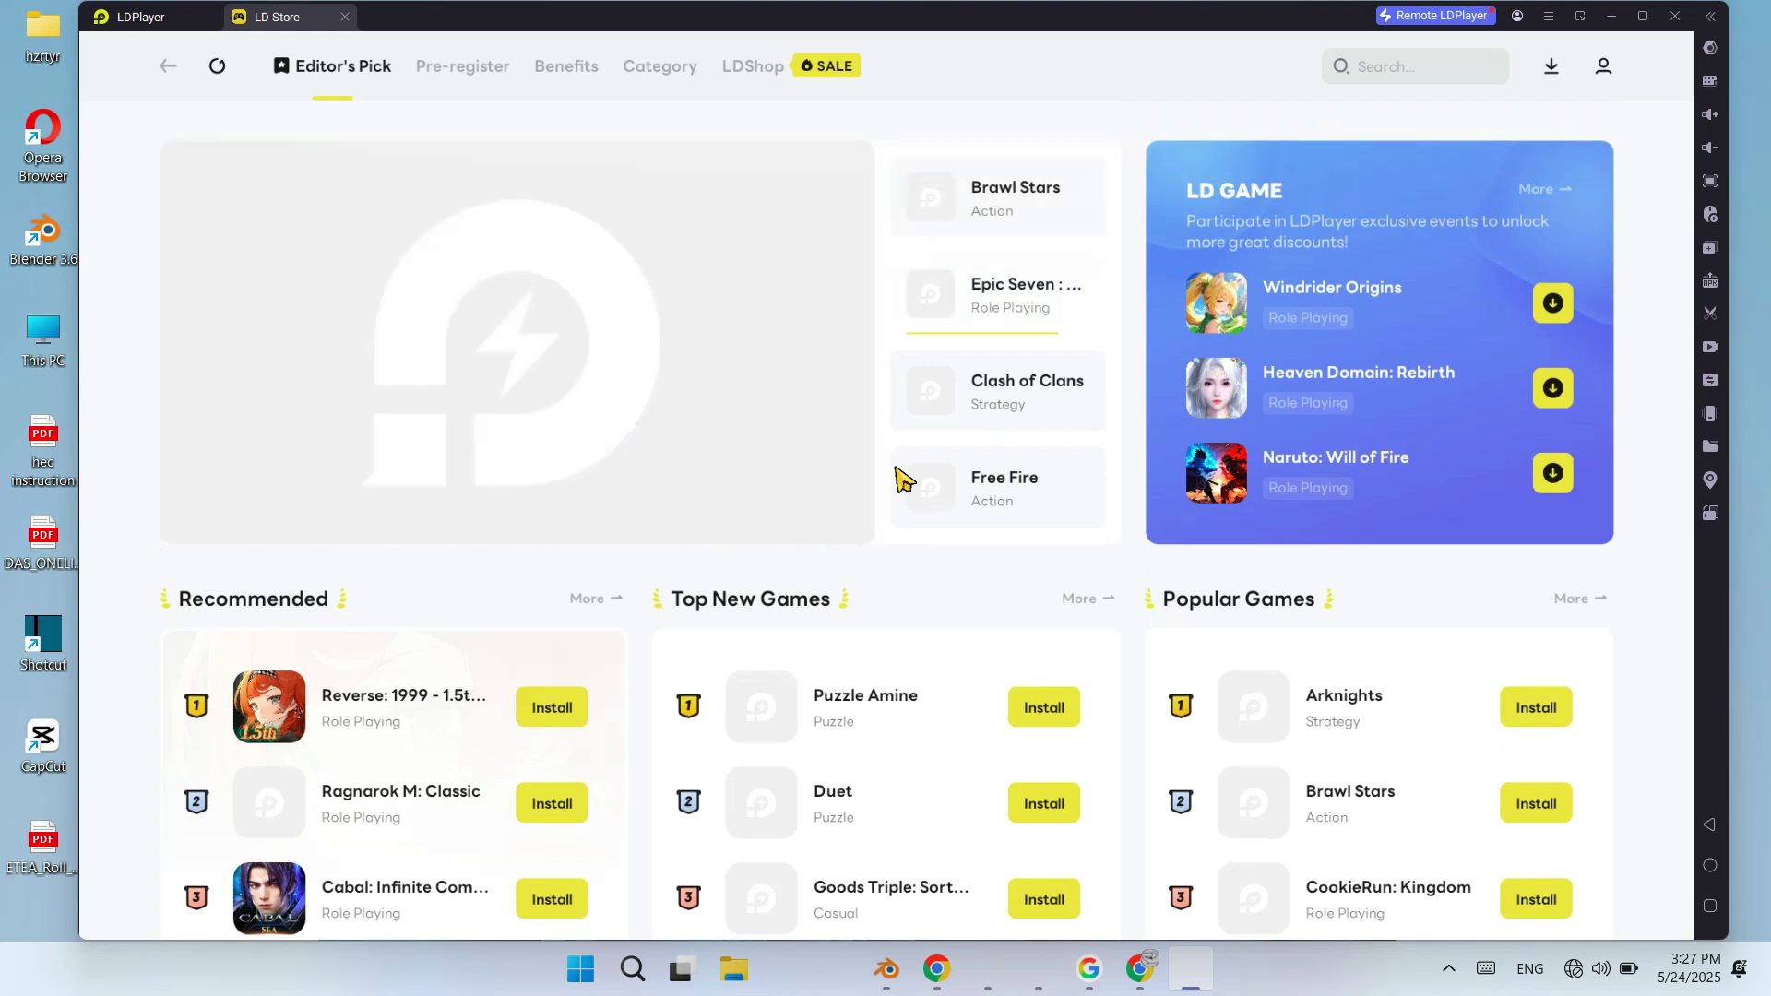
scroll(901, 476, down, 10)
scroll(901, 476, up, 10)
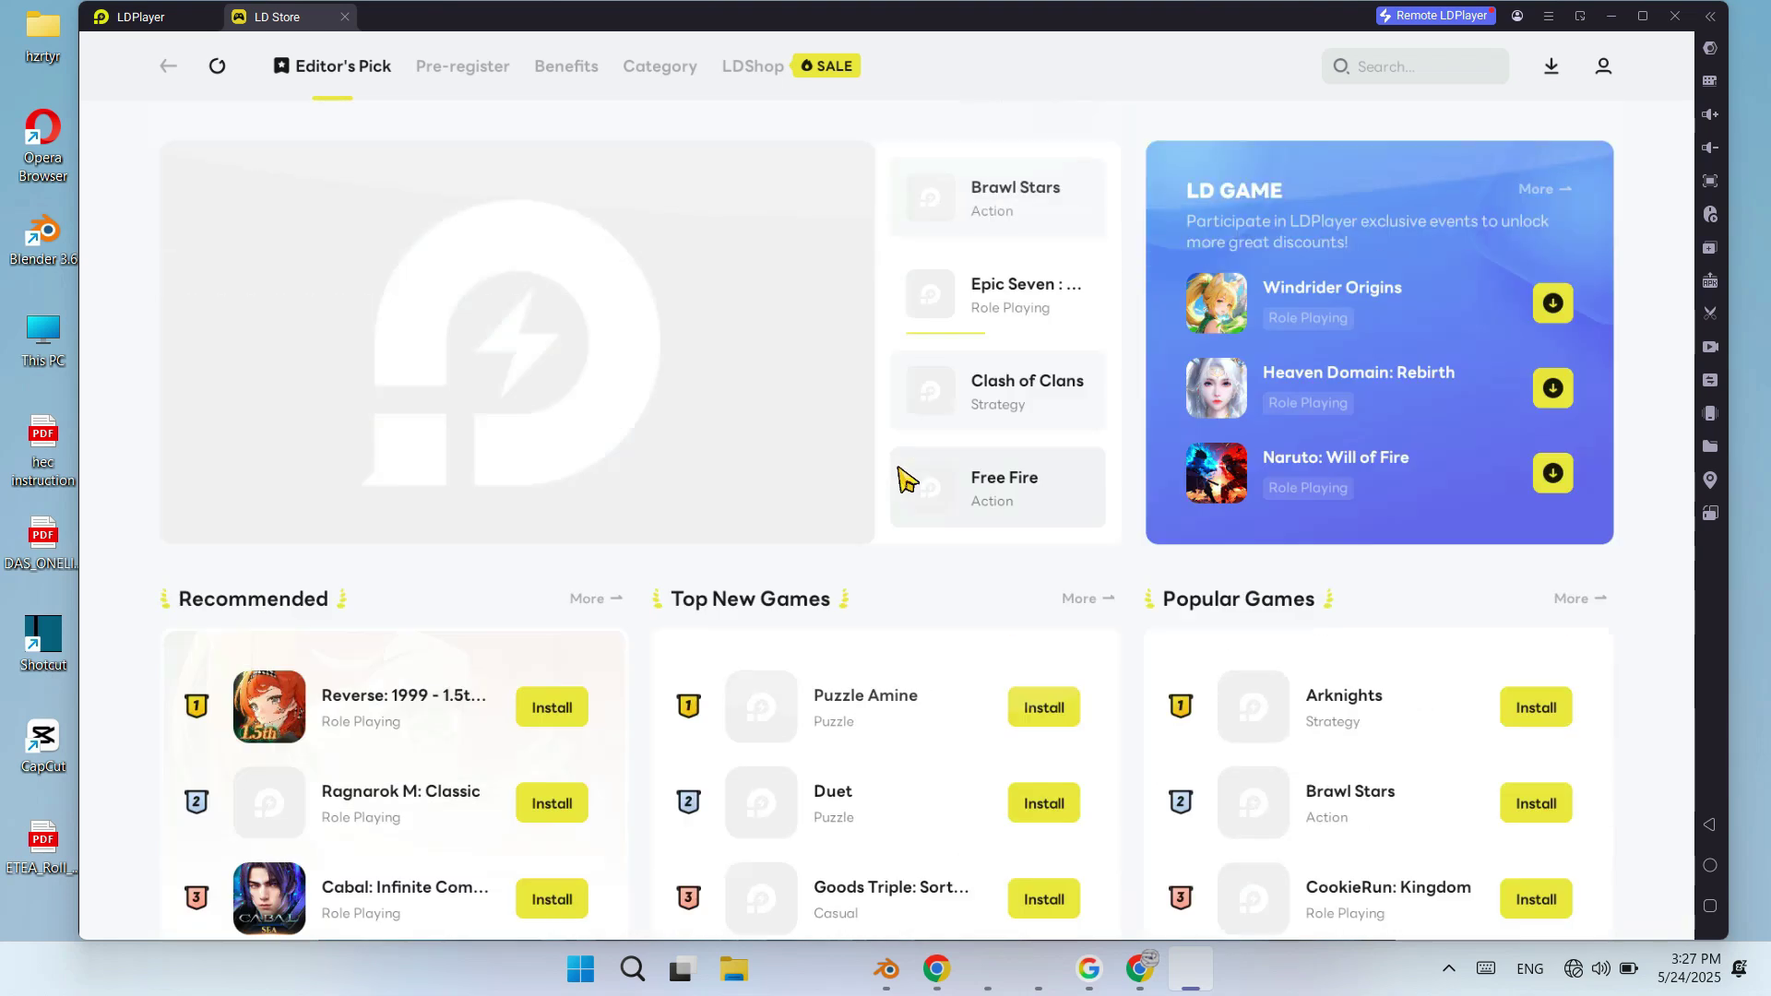
click(161, 82)
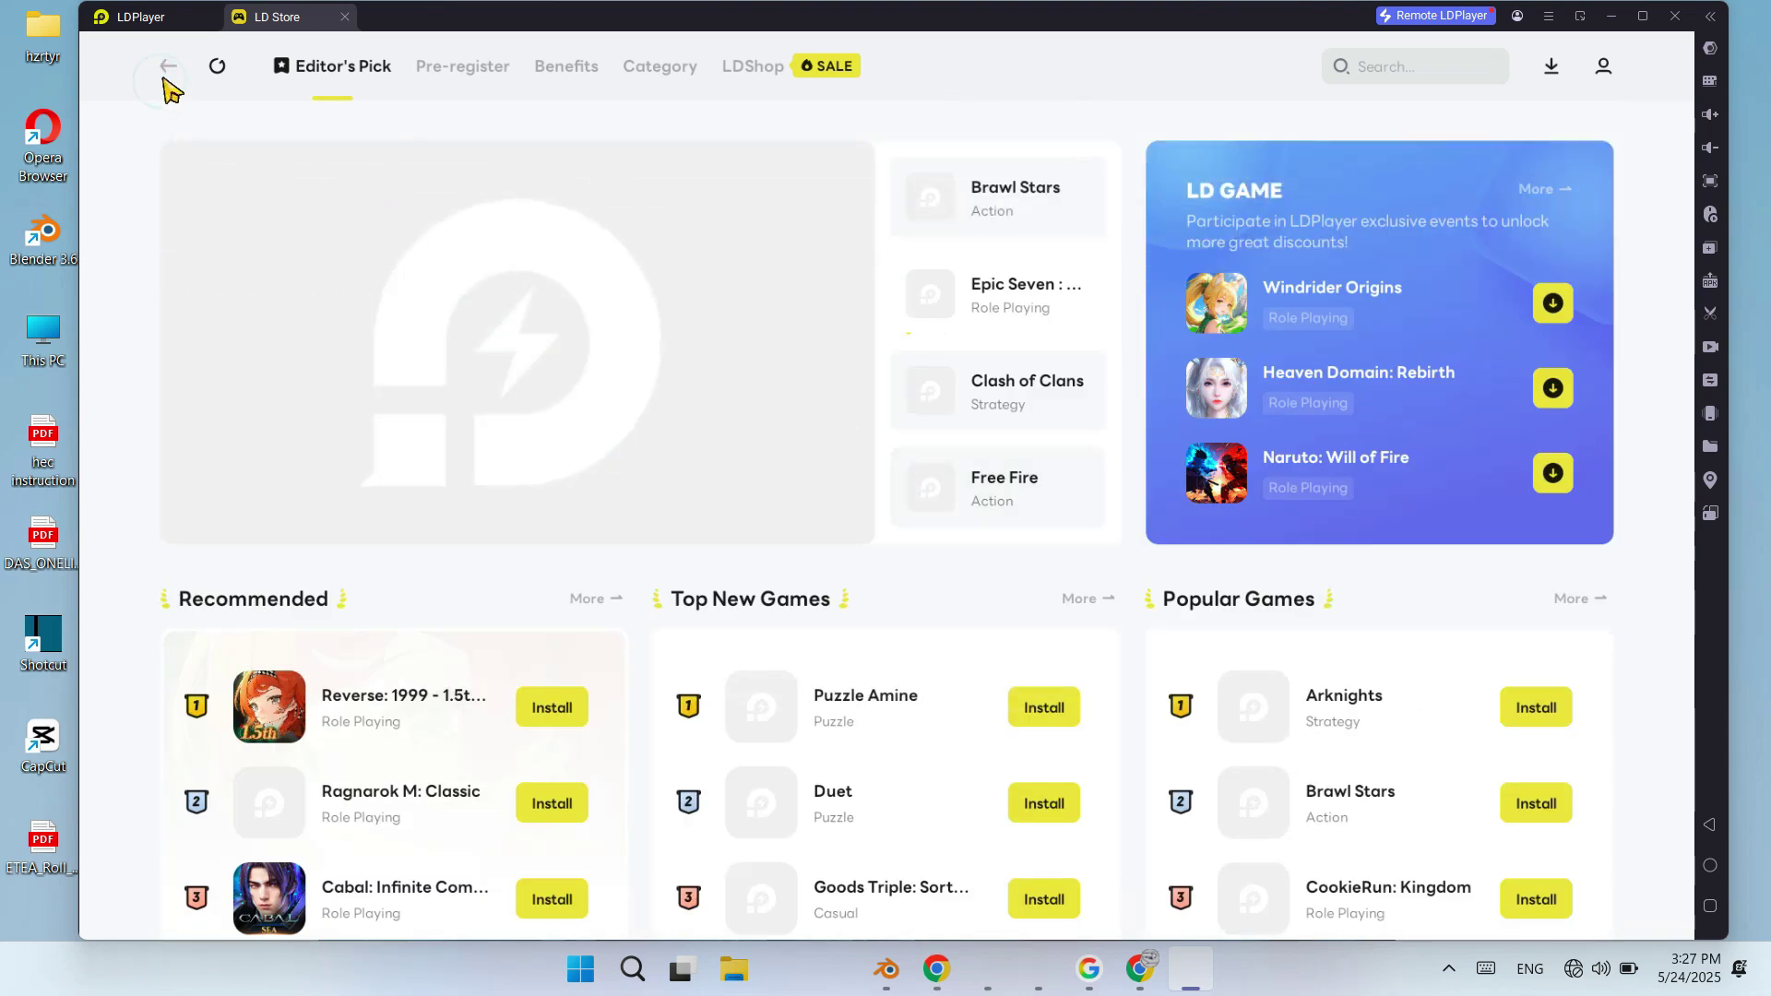
click(160, 72)
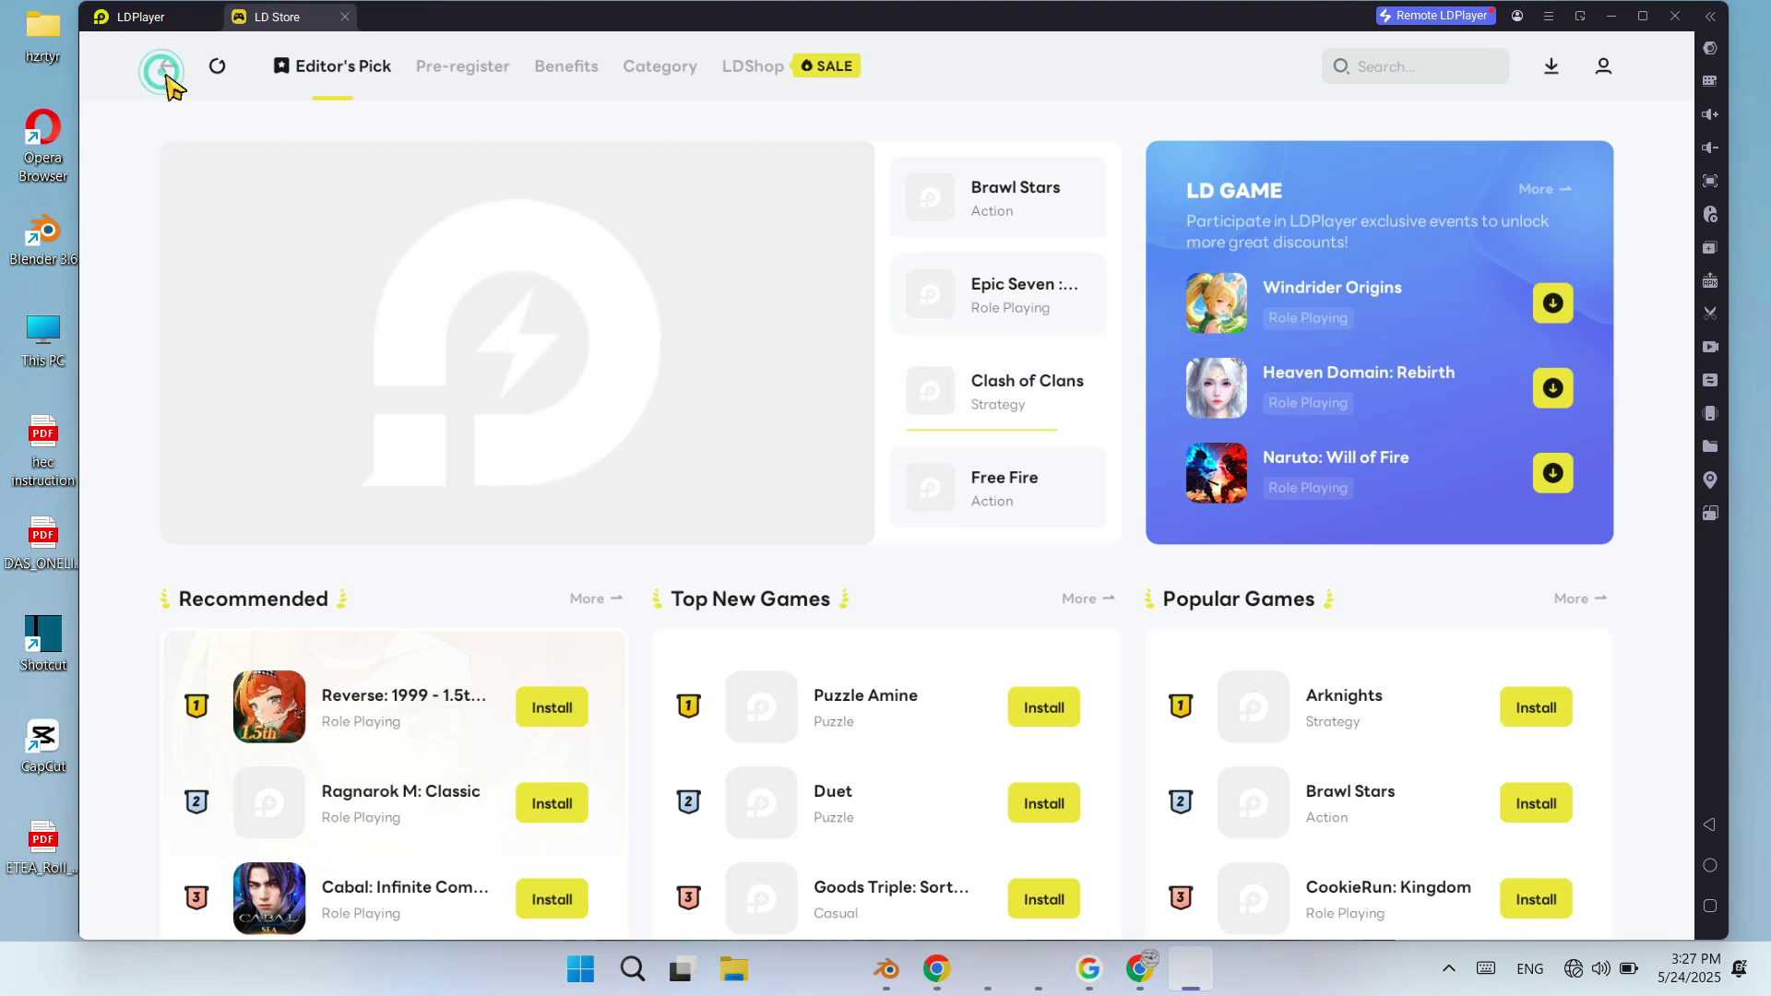
click(342, 18)
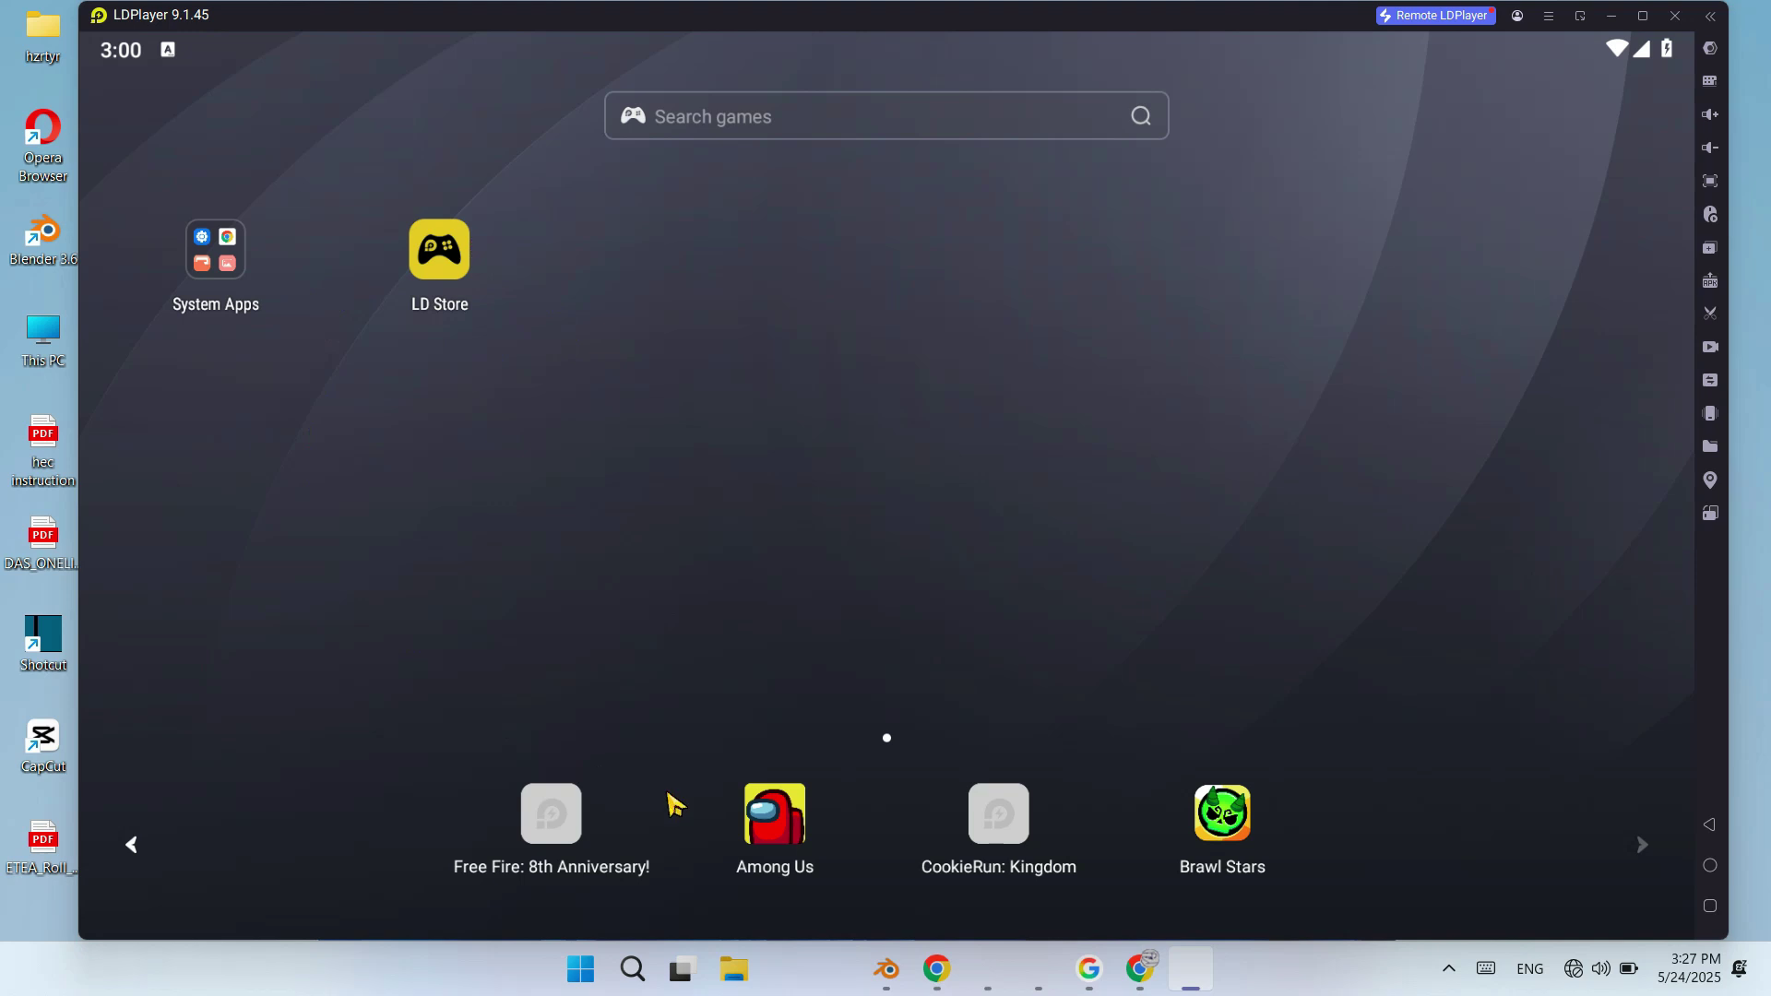
click(1629, 853)
click(1640, 849)
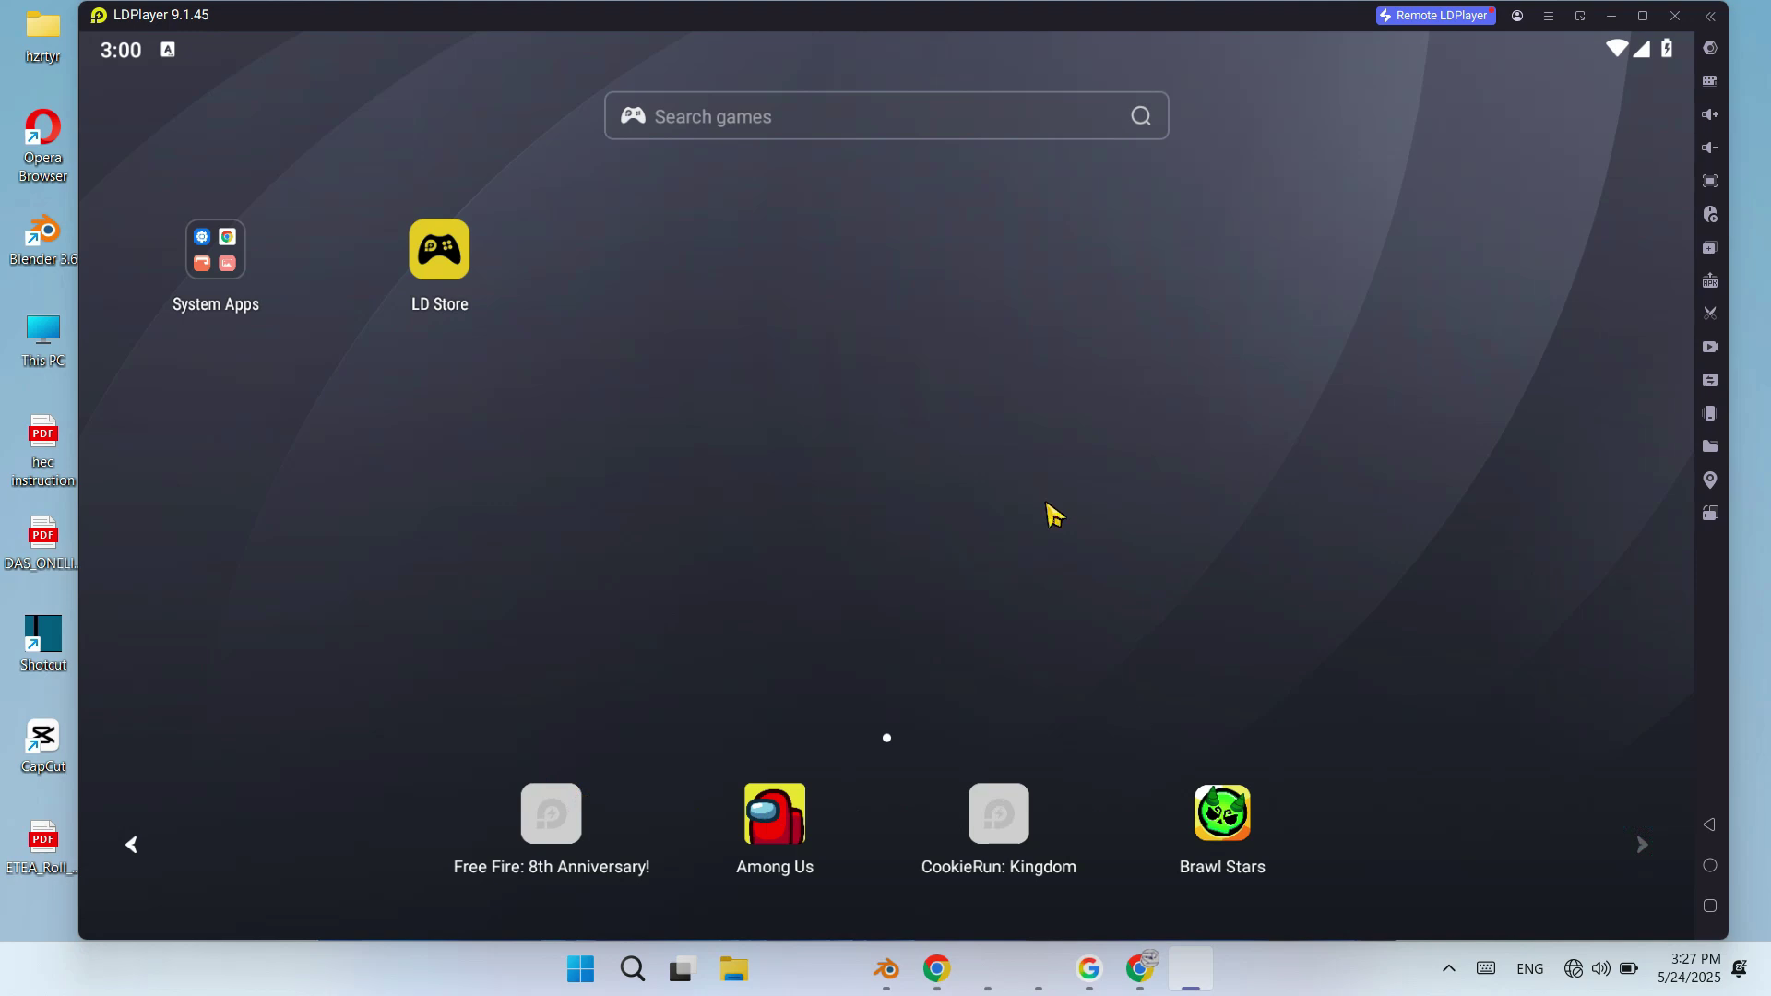